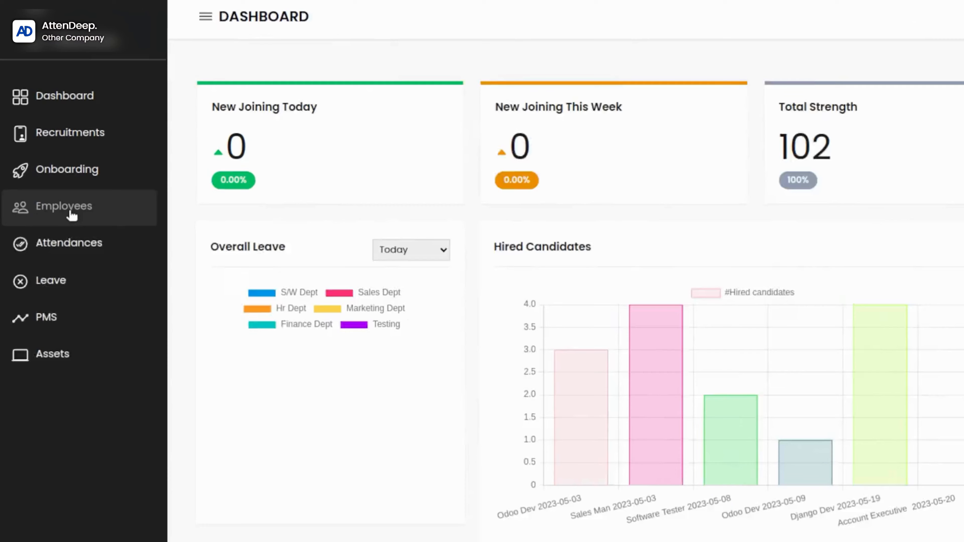
Open the signed-in employee's profile and review the personal, work and bank information.
{"action": "left_click", "coordinate": [72, 215]}
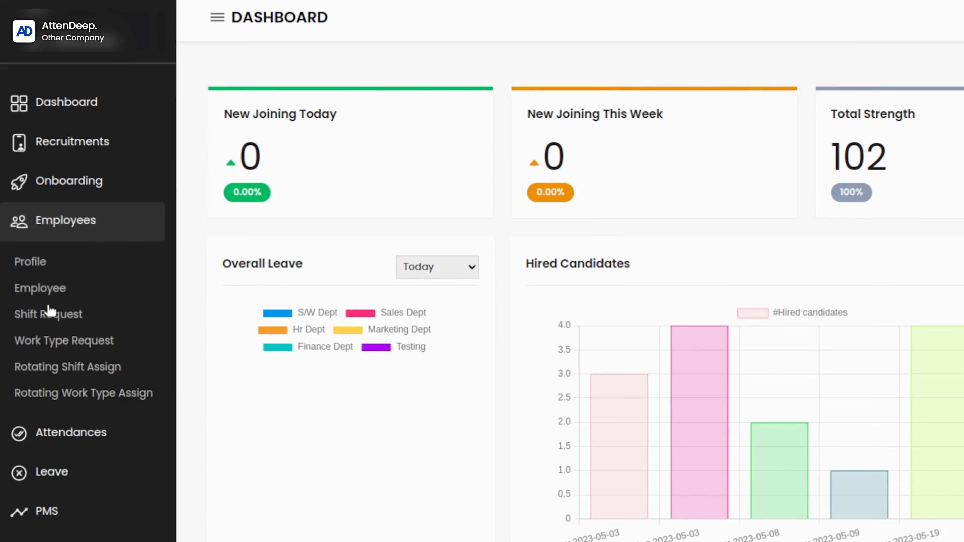
{"action": "left_click", "coordinate": [31, 262]}
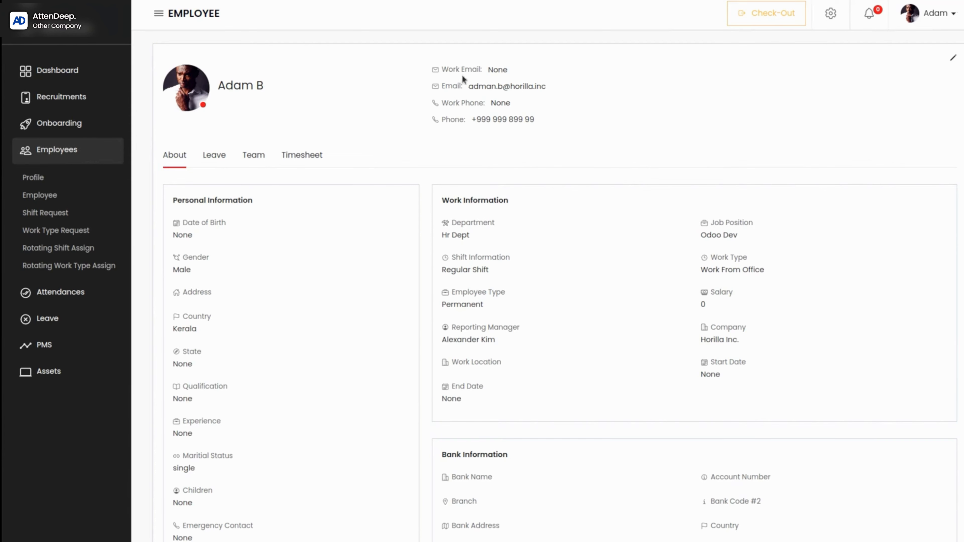
{"action": "scroll", "coordinate": [523, 282], "scroll_direction": "down", "scroll_amount": 3}
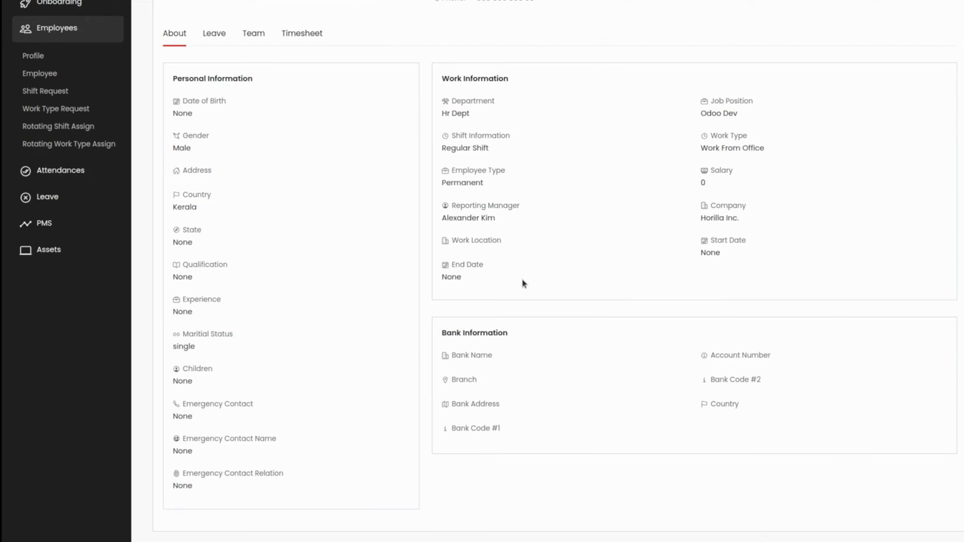
{"action": "scroll", "coordinate": [523, 283], "scroll_direction": "up", "scroll_amount": 3}
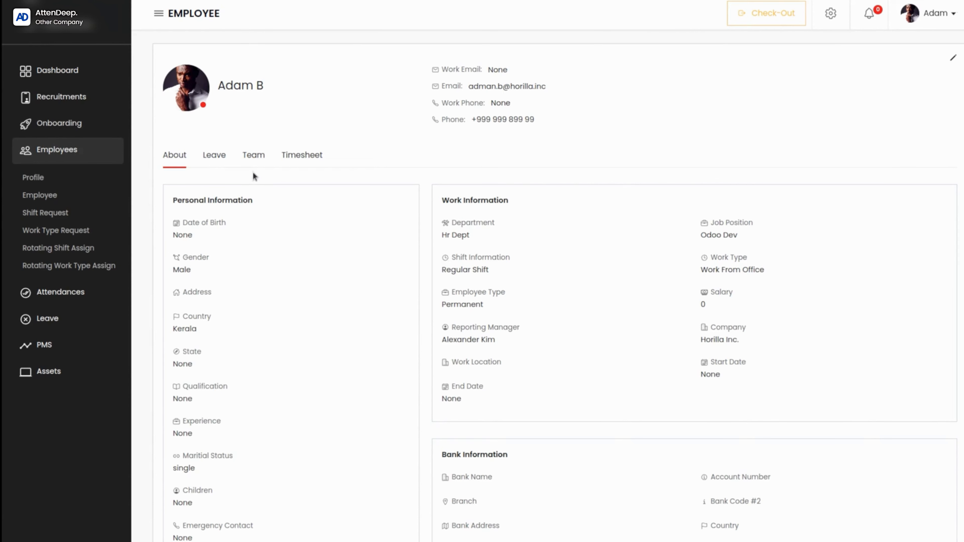
Review the profile's Leave, Team and Timesheet sections, and return to the About details.
{"action": "left_click", "coordinate": [211, 155]}
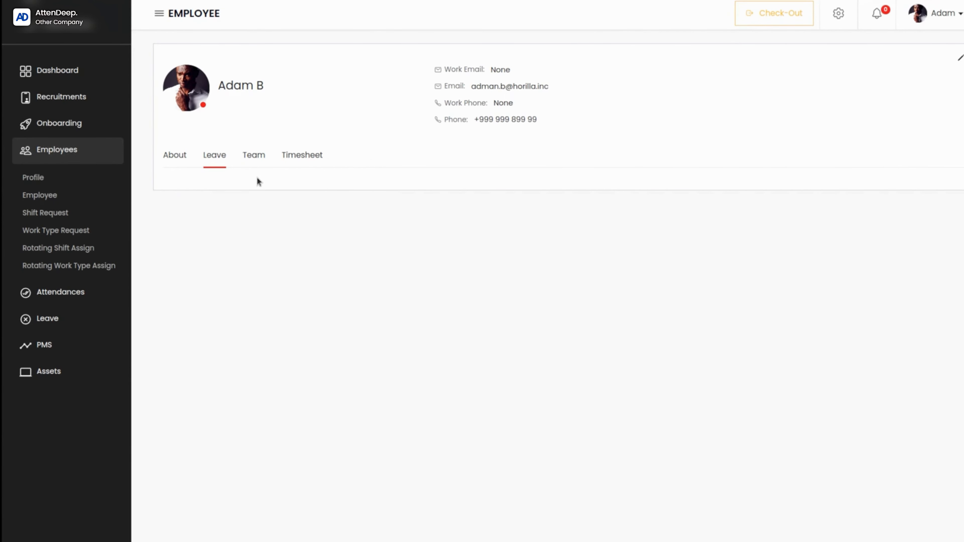
{"action": "left_click", "coordinate": [253, 156]}
{"action": "left_click", "coordinate": [310, 154]}
{"action": "left_click", "coordinate": [171, 155]}
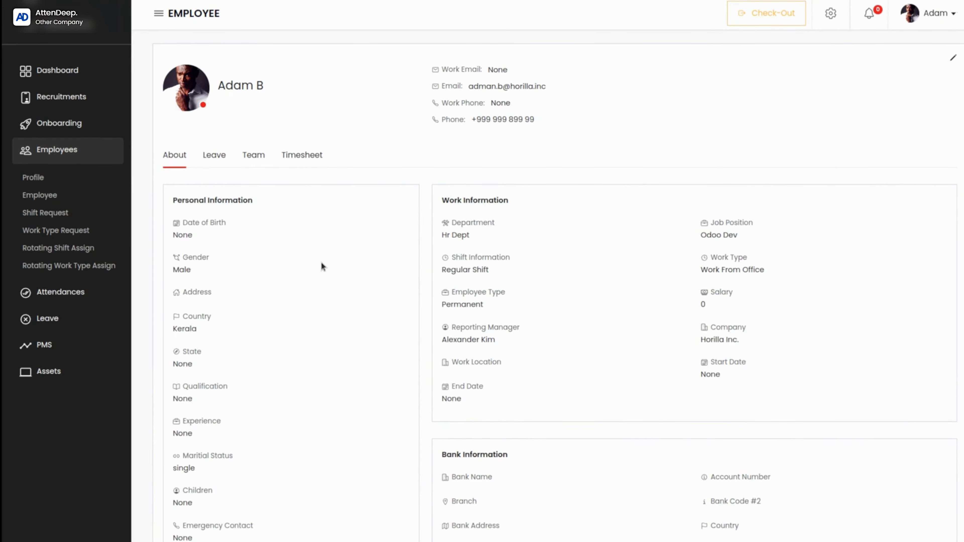
{"action": "scroll", "coordinate": [323, 266], "scroll_direction": "down", "scroll_amount": 3}
{"action": "scroll", "coordinate": [323, 267], "scroll_direction": "up", "scroll_amount": 1}
{"action": "scroll", "coordinate": [322, 264], "scroll_direction": "up", "scroll_amount": 3}
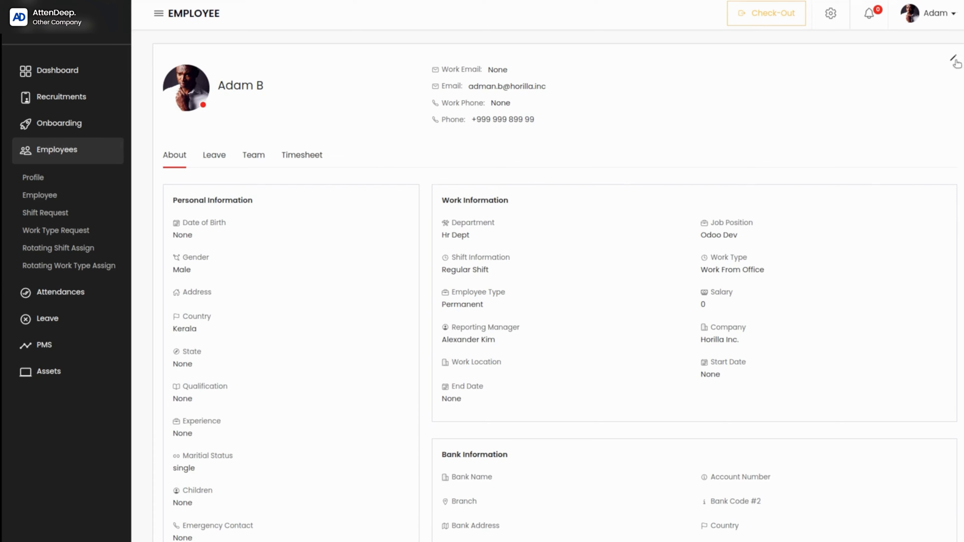
Open the profile for editing and review its personal information and bank information forms.
{"action": "left_click", "coordinate": [955, 58]}
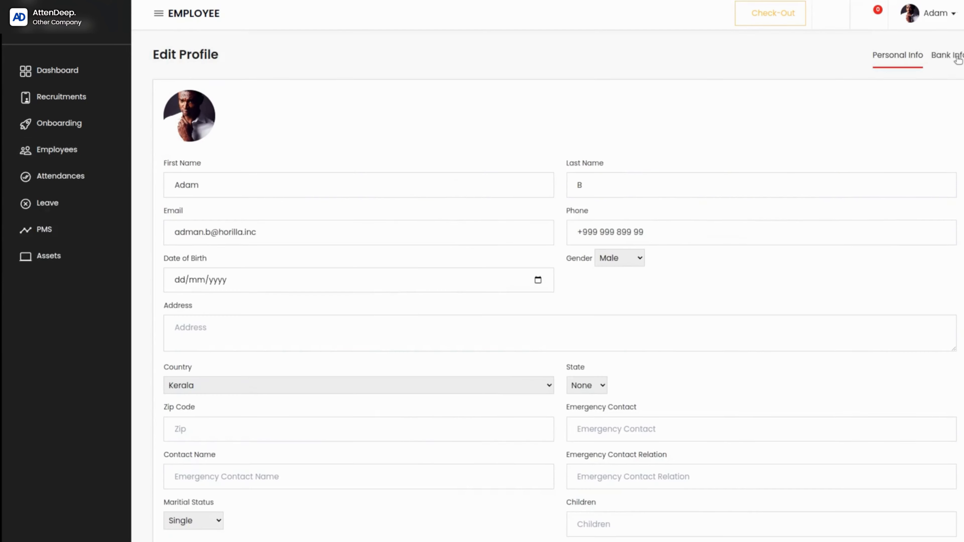
{"action": "scroll", "coordinate": [623, 245], "scroll_direction": "down", "scroll_amount": 3}
{"action": "scroll", "coordinate": [623, 246], "scroll_direction": "up", "scroll_amount": 3}
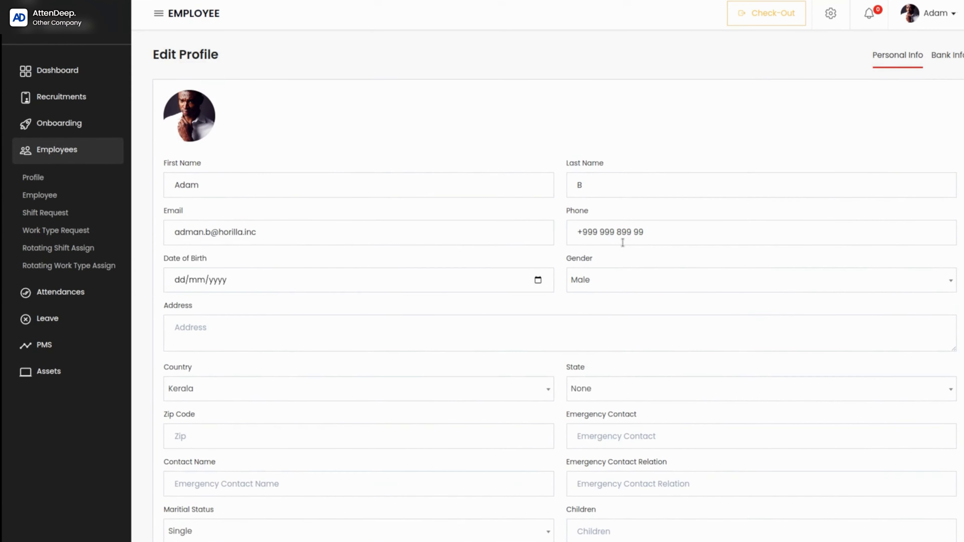
{"action": "left_click", "coordinate": [956, 56]}
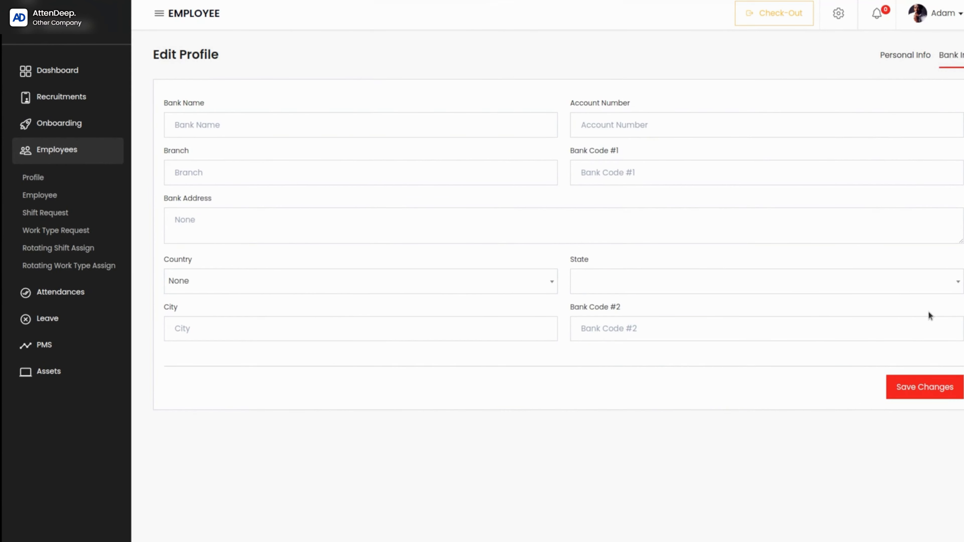
Open the list of all employees, browse it, and check the actions available on the third employee's card.
{"action": "left_click", "coordinate": [55, 198]}
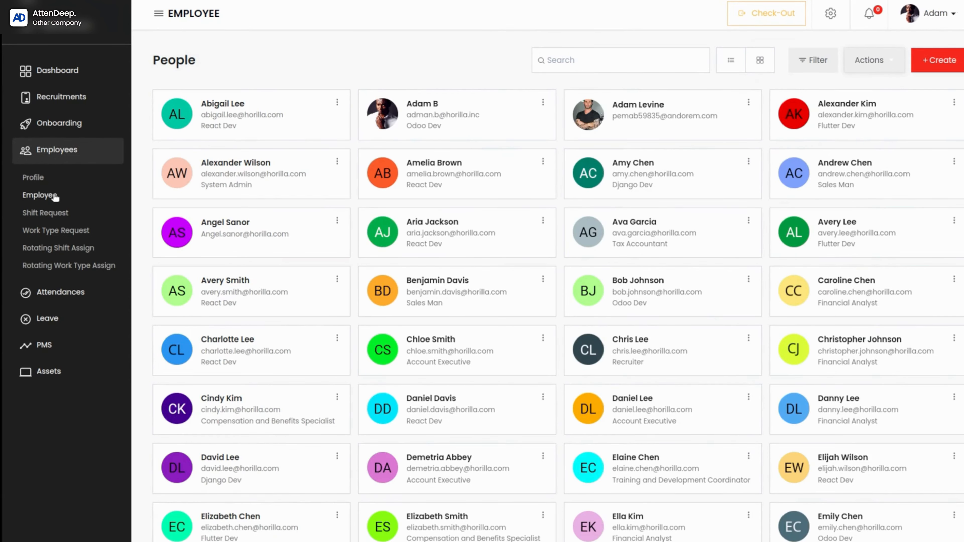
{"action": "scroll", "coordinate": [243, 246], "scroll_direction": "down", "scroll_amount": 8}
{"action": "scroll", "coordinate": [244, 246], "scroll_direction": "up", "scroll_amount": 8}
{"action": "left_click", "coordinate": [751, 102]}
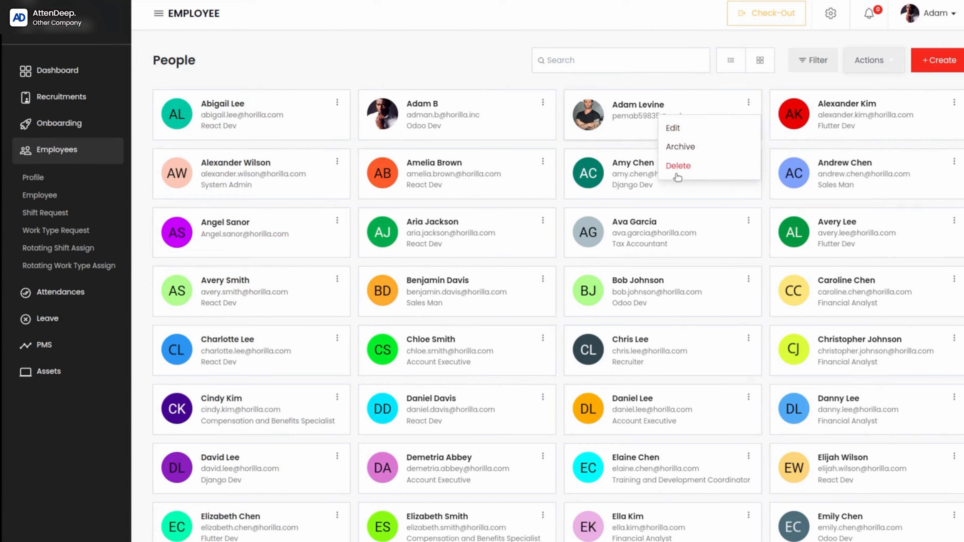
{"action": "left_click", "coordinate": [518, 79]}
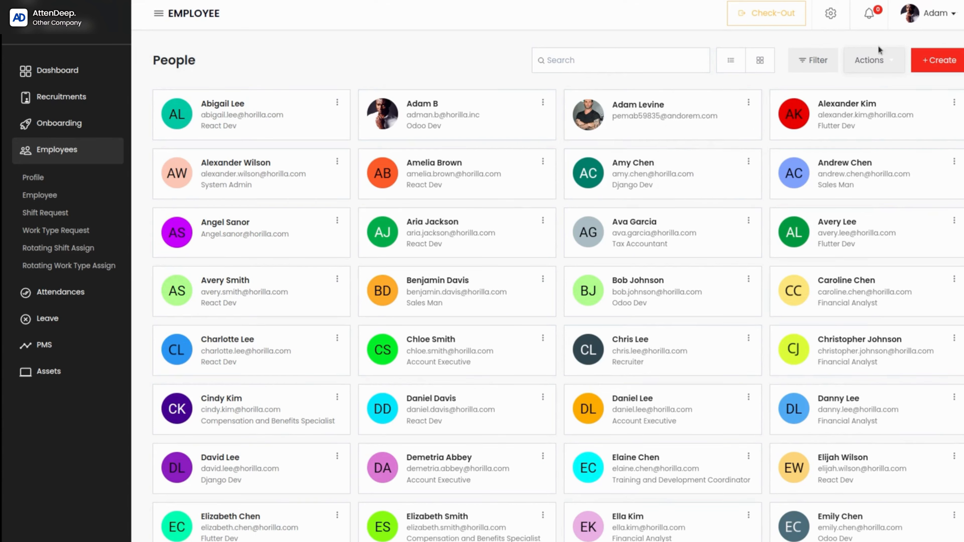
Filter the people list by an employee's first name.
{"action": "left_click", "coordinate": [813, 67]}
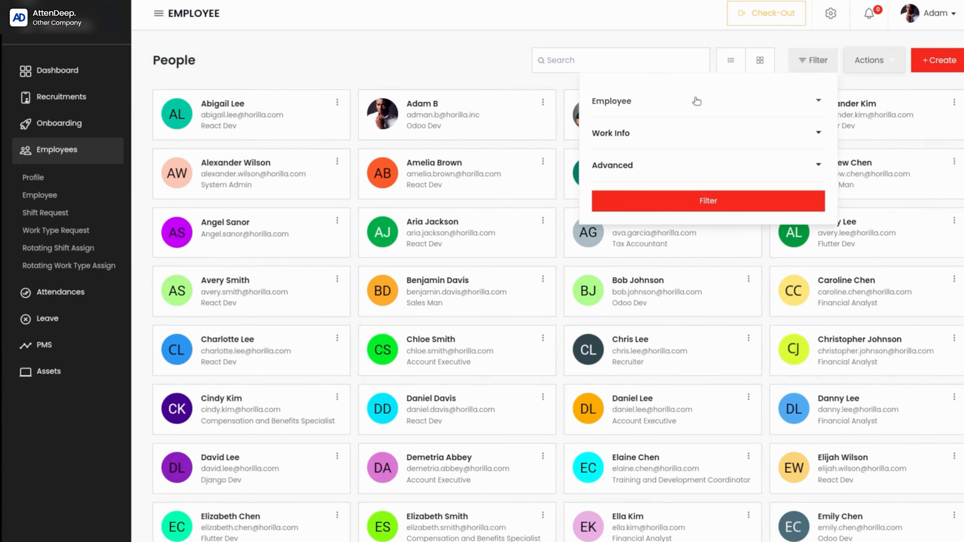
{"action": "left_click", "coordinate": [696, 105]}
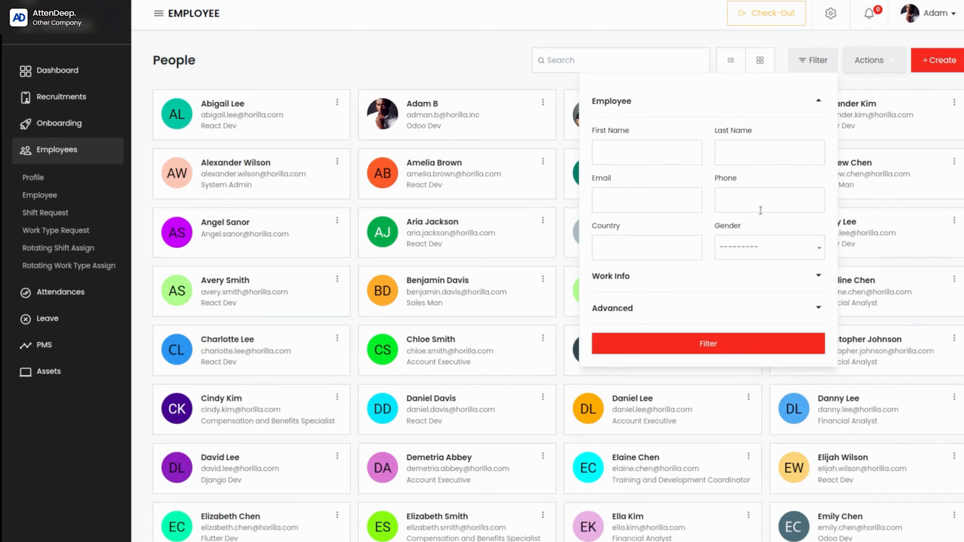
{"action": "left_click", "coordinate": [644, 151]}
{"action": "left_click", "coordinate": [785, 147]}
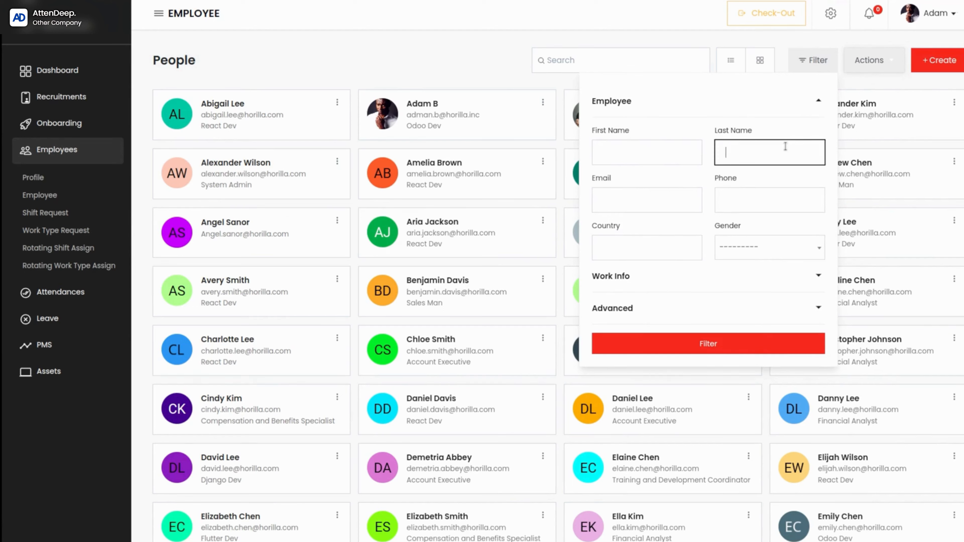
{"action": "left_click", "coordinate": [665, 149]}
{"action": "type", "text": "Adam"}
{"action": "left_click", "coordinate": [708, 343]}
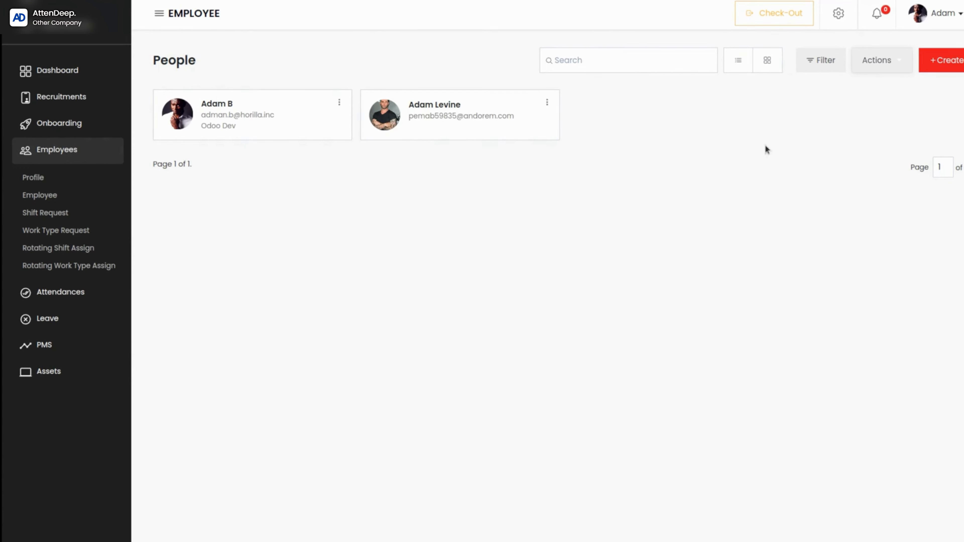
Examine the Work Info and Advanced filter criteria, including the company, job position and groups options.
{"action": "left_click", "coordinate": [816, 68]}
{"action": "left_click", "coordinate": [618, 276]}
{"action": "left_click", "coordinate": [640, 186]}
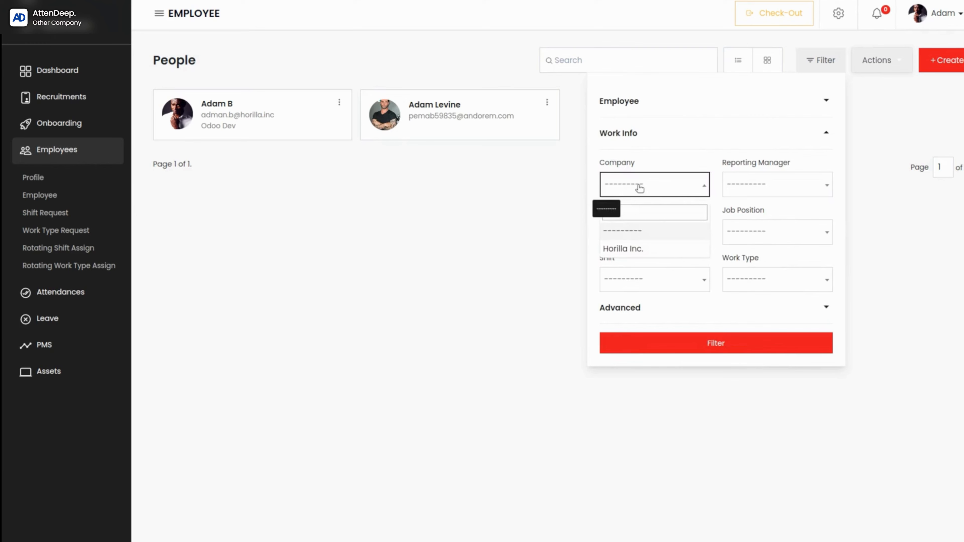
{"action": "left_click", "coordinate": [640, 186]}
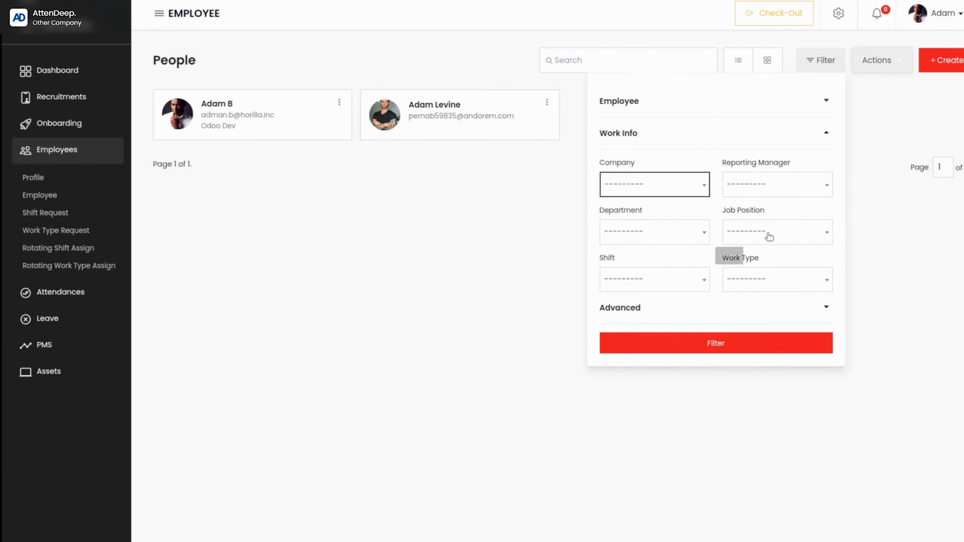
{"action": "left_click", "coordinate": [776, 238]}
{"action": "left_click", "coordinate": [777, 237]}
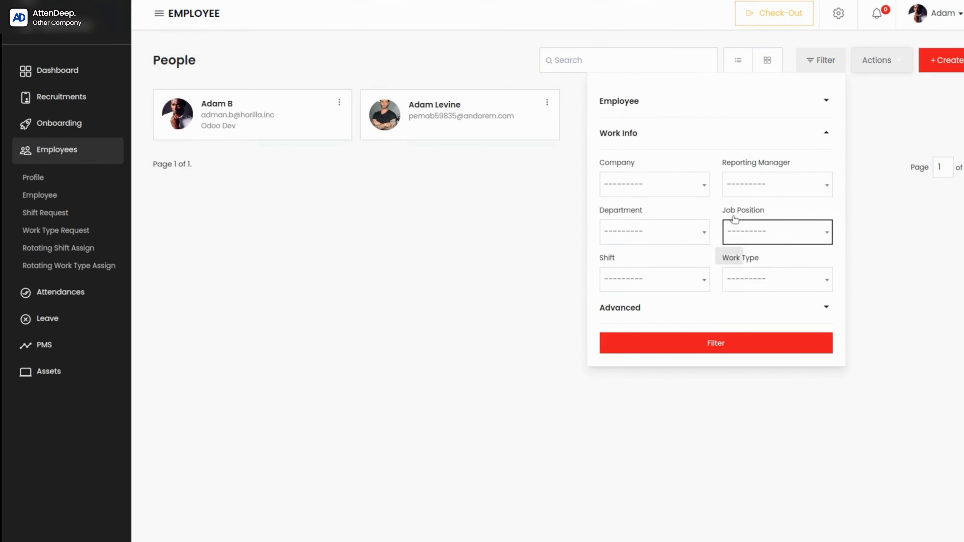
{"action": "left_click", "coordinate": [826, 133]}
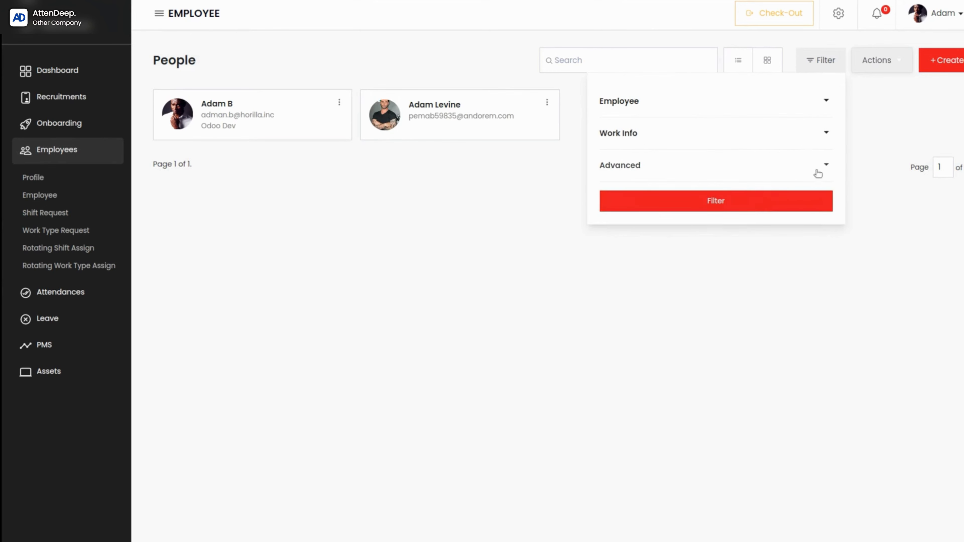
{"action": "left_click", "coordinate": [825, 166]}
{"action": "left_click", "coordinate": [628, 211]}
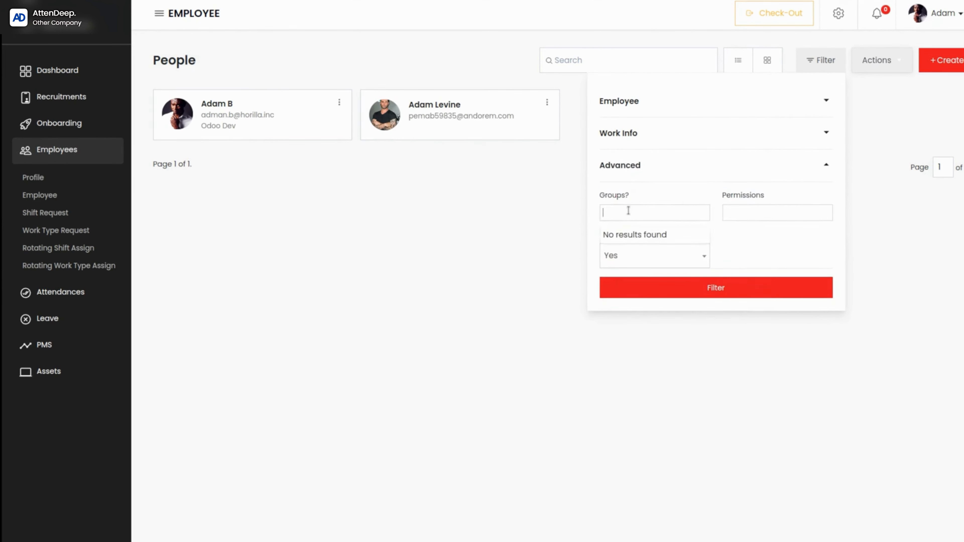
Download the employee import template and close the Import Employee dialog without uploading a file.
{"action": "left_click", "coordinate": [877, 60]}
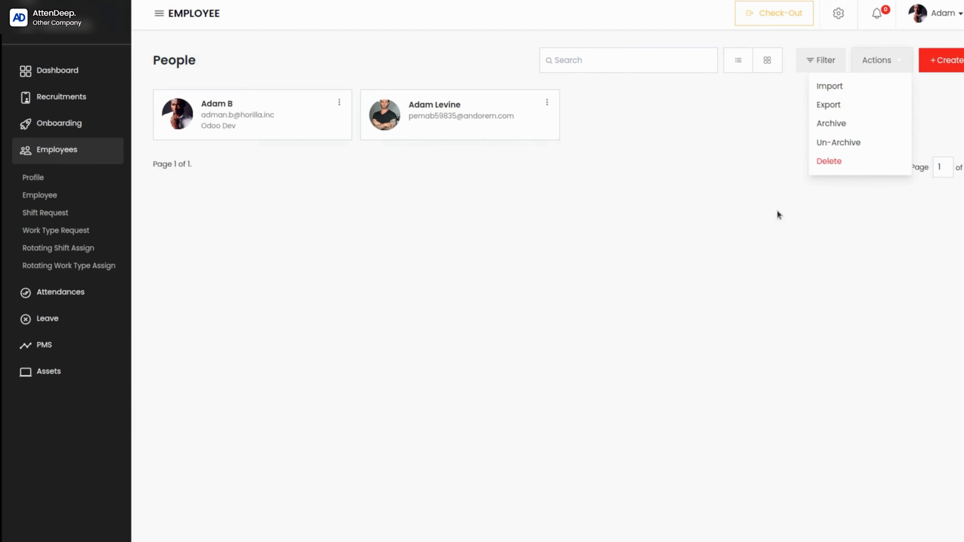
{"action": "left_click", "coordinate": [840, 90]}
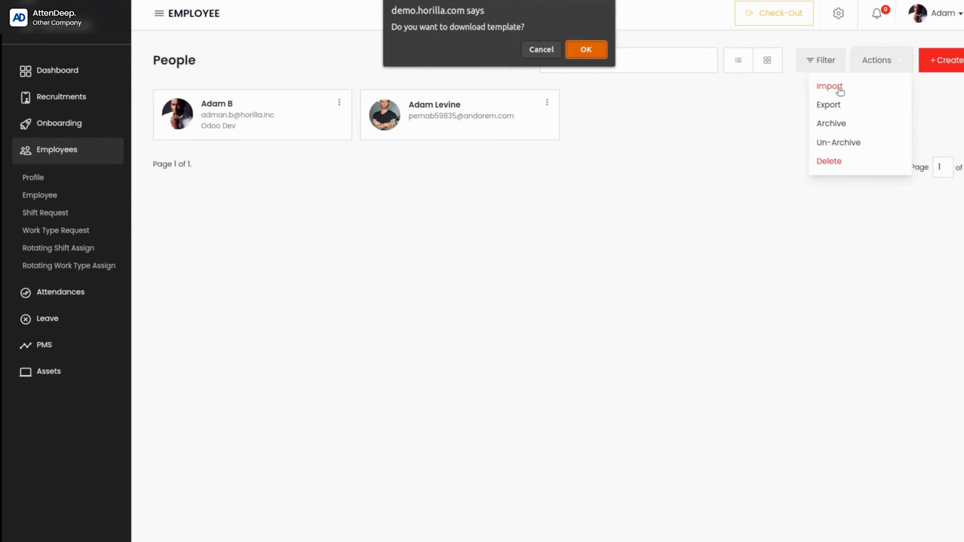
{"action": "left_click", "coordinate": [585, 52]}
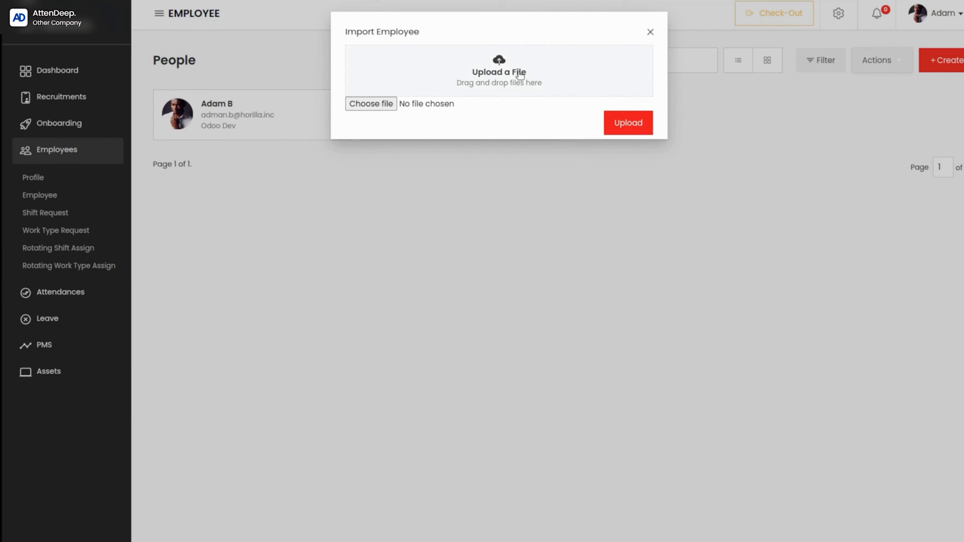
{"action": "left_click", "coordinate": [648, 30]}
{"action": "left_click", "coordinate": [888, 65]}
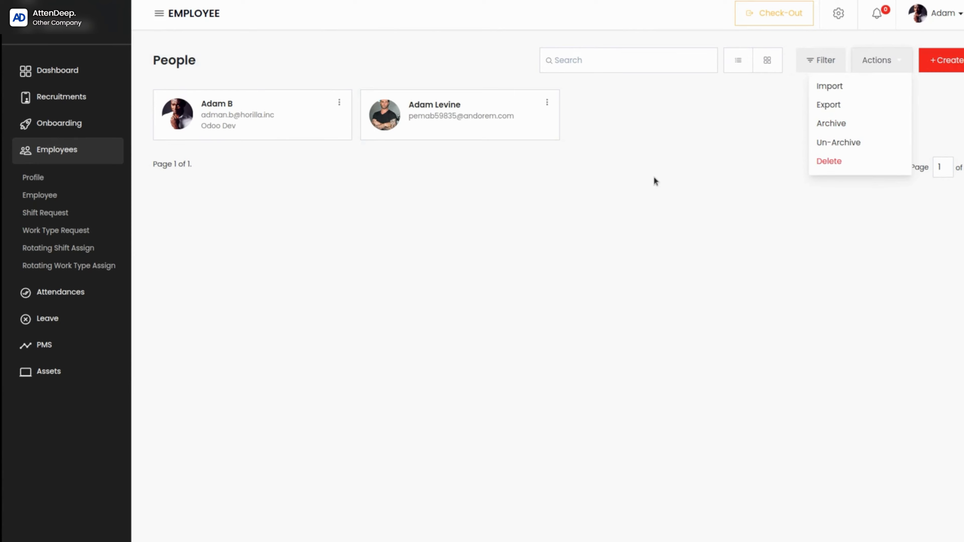
Clear the first-name filter so that the people list covers all employees.
{"action": "left_click", "coordinate": [807, 68]}
{"action": "left_click", "coordinate": [728, 99]}
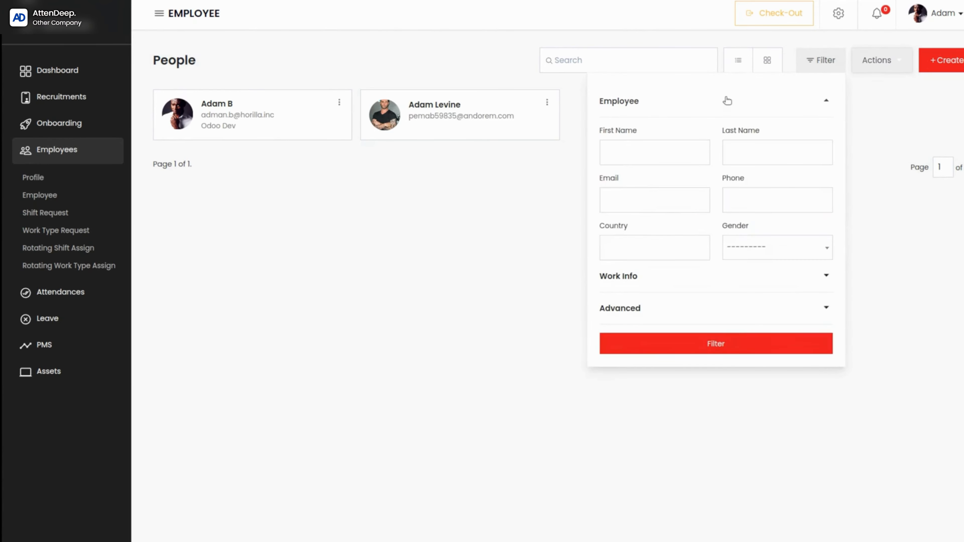
{"action": "left_click", "coordinate": [825, 103]}
{"action": "left_click", "coordinate": [757, 302]}
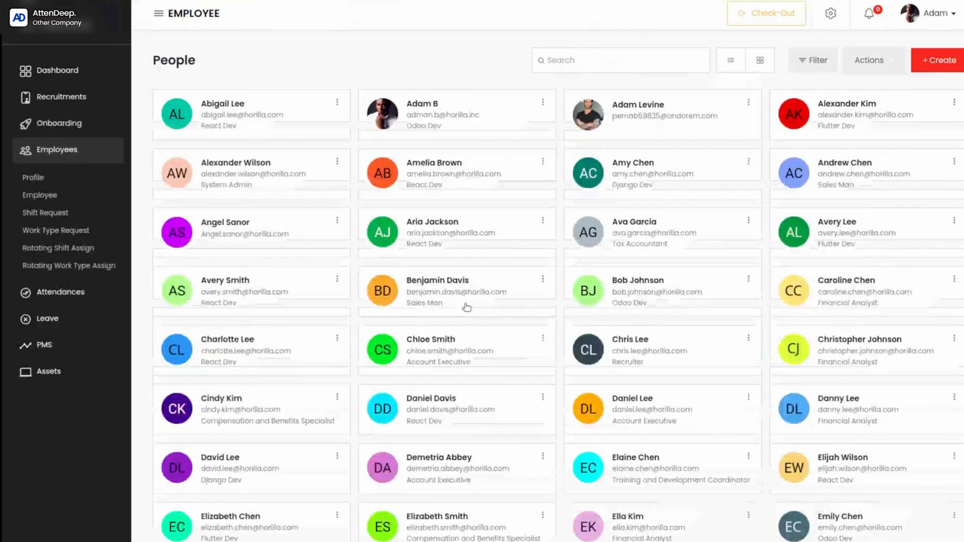
Review the bulk actions for employees and the edit, archive and delete options on the first employee's card.
{"action": "left_click", "coordinate": [860, 68]}
{"action": "left_click", "coordinate": [862, 123]}
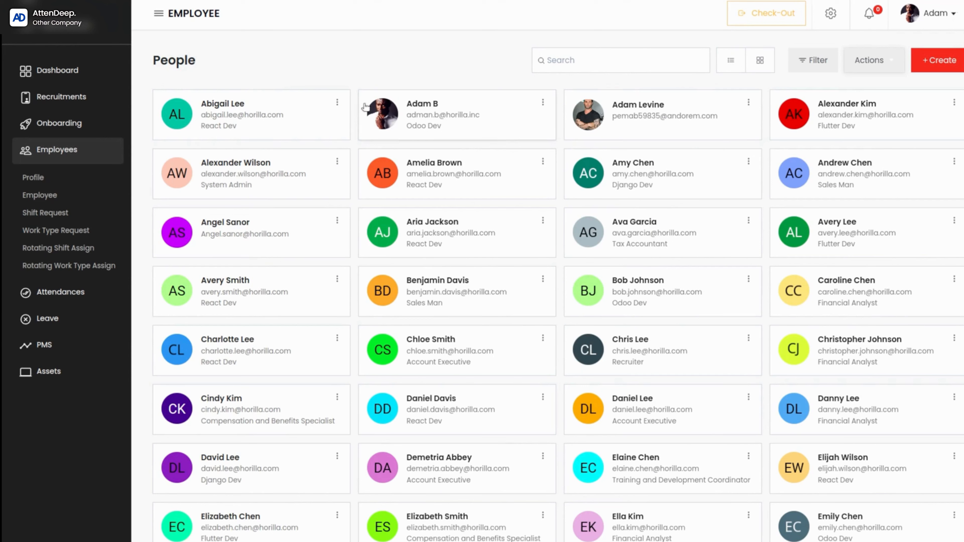
{"action": "left_click", "coordinate": [338, 102]}
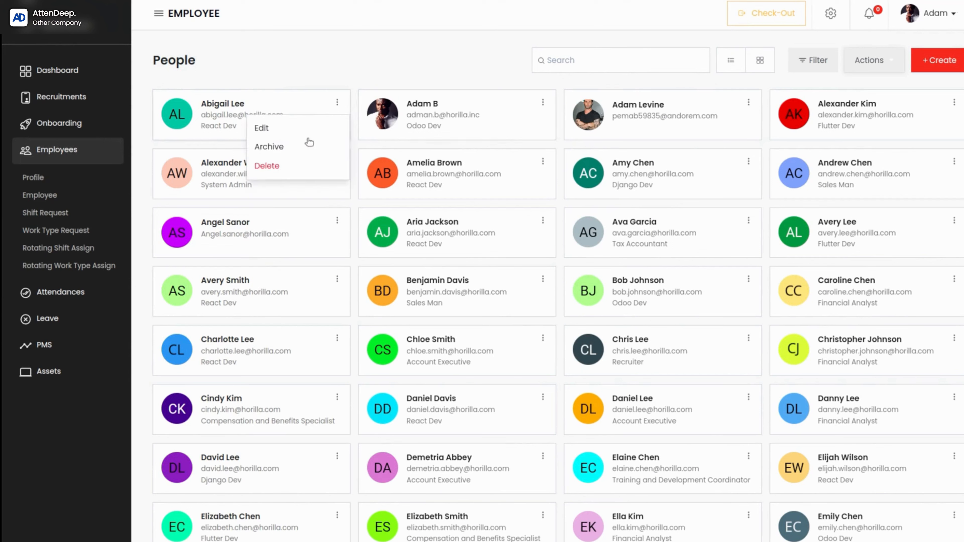
{"action": "left_click", "coordinate": [442, 73]}
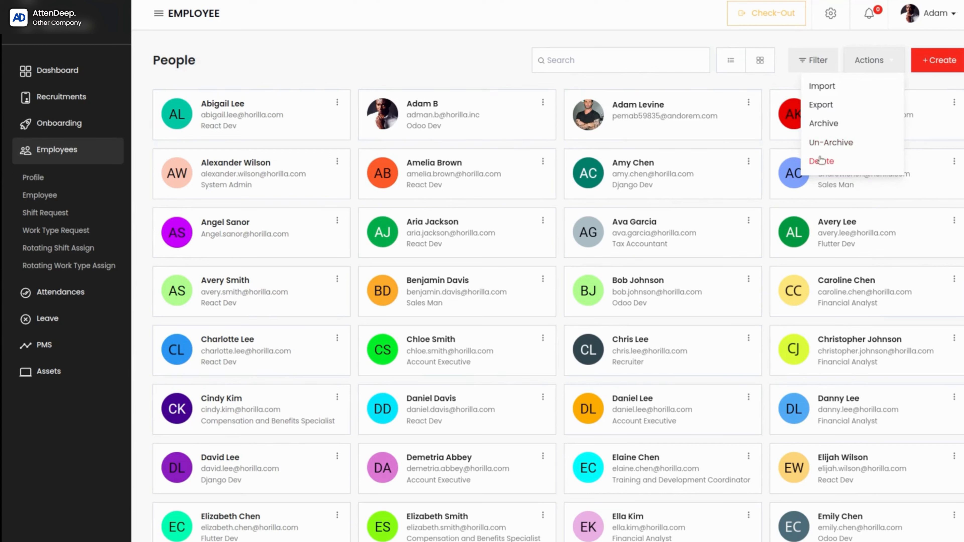
{"action": "left_click", "coordinate": [411, 66]}
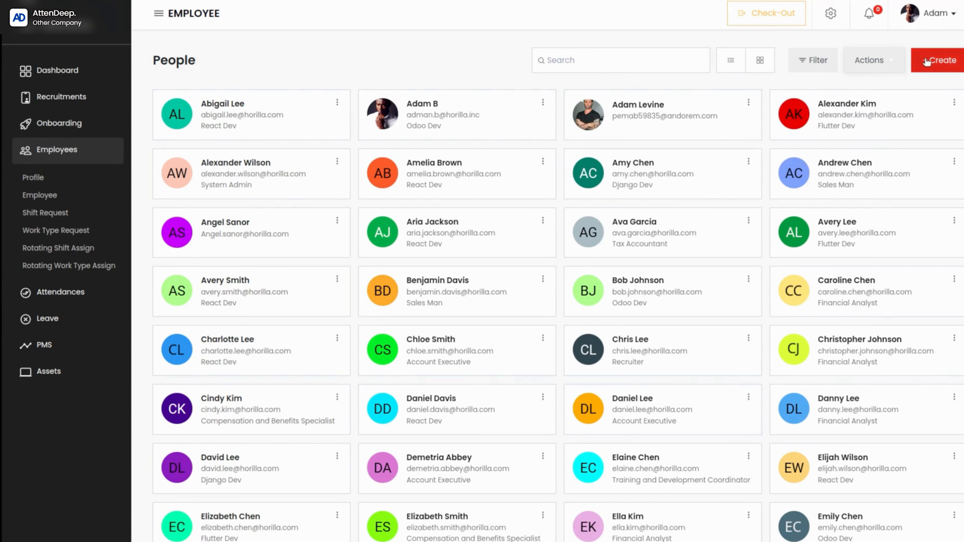
Start creating a new employee and review the fields of the personal information form.
{"action": "left_click", "coordinate": [937, 60]}
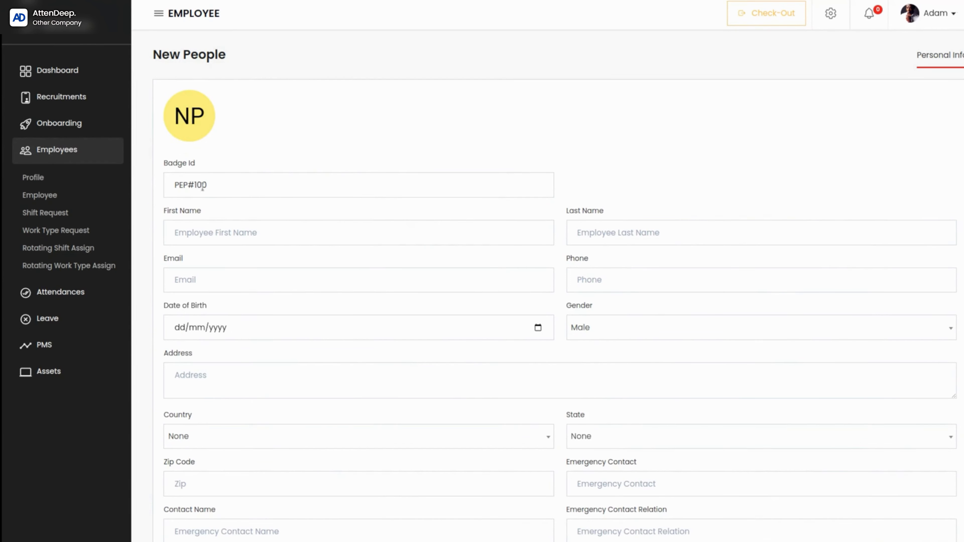
{"action": "left_click", "coordinate": [229, 233]}
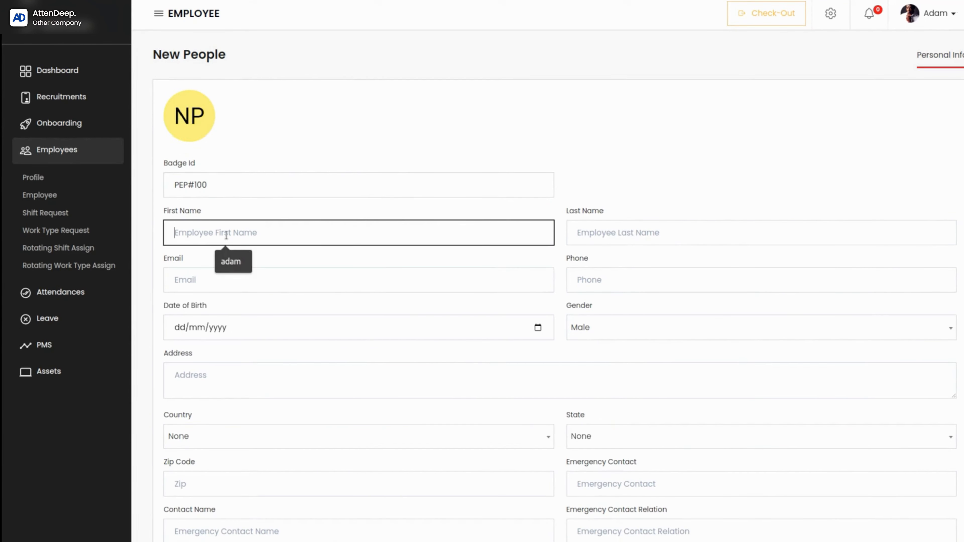
{"action": "scroll", "coordinate": [228, 243], "scroll_direction": "down", "scroll_amount": 3}
{"action": "scroll", "coordinate": [227, 235], "scroll_direction": "up", "scroll_amount": 3}
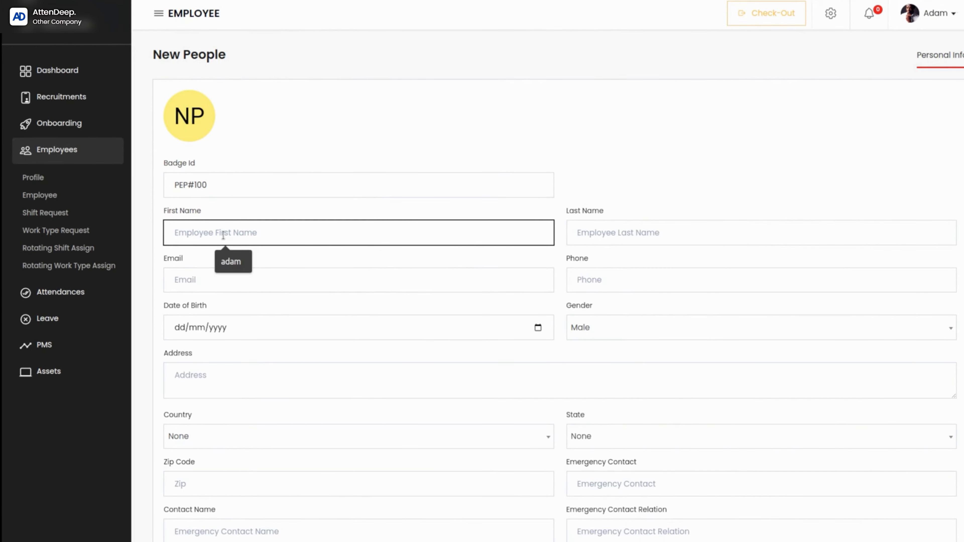
Enter the new employee's first name, last name, email address and phone number in the personal information form.
{"action": "type", "text": "Jerry"}
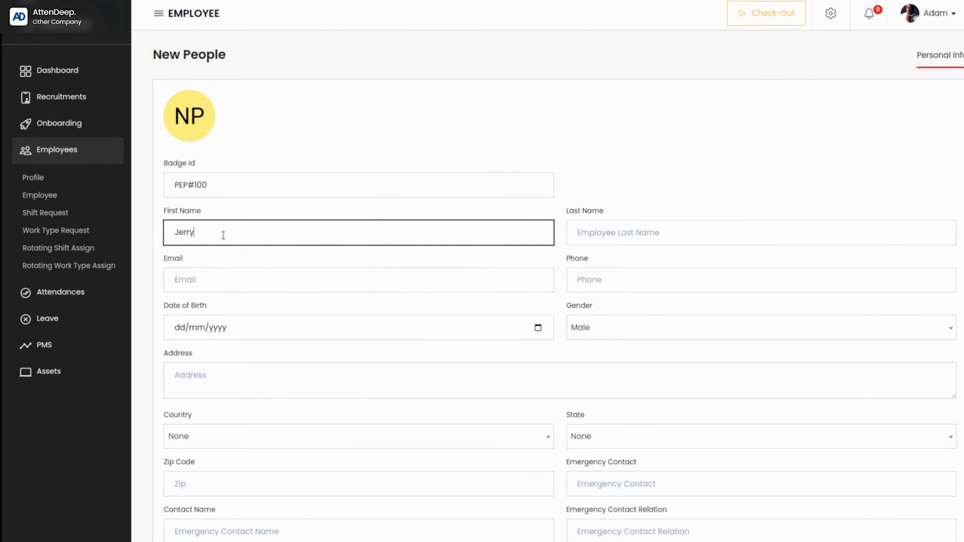
{"action": "left_click", "coordinate": [620, 241]}
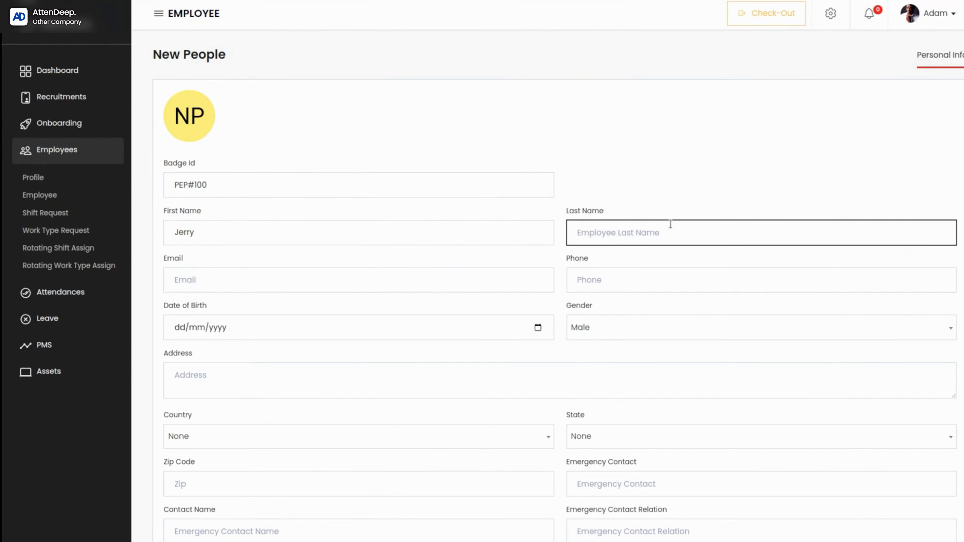
{"action": "type", "text": "tom"}
{"action": "left_click", "coordinate": [354, 271]}
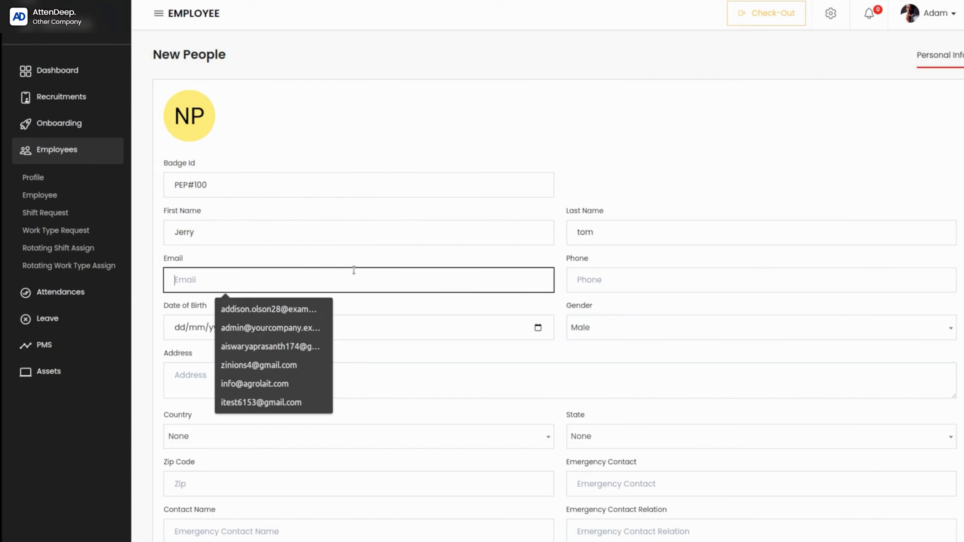
{"action": "left_click", "coordinate": [293, 329]}
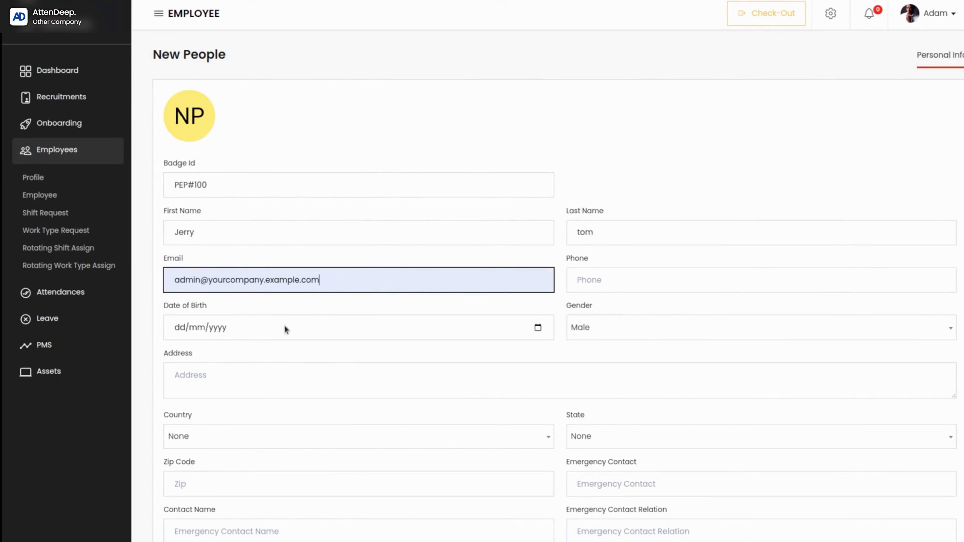
{"action": "left_click", "coordinate": [680, 278]}
{"action": "left_click", "coordinate": [669, 301]}
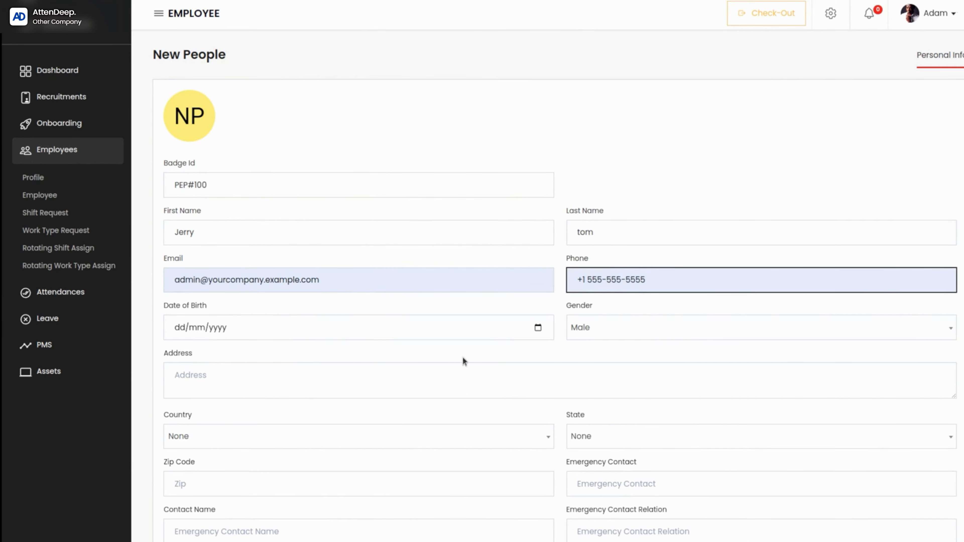
Enter the new employee's date of birth and choose Male as the gender.
{"action": "left_click", "coordinate": [539, 328]}
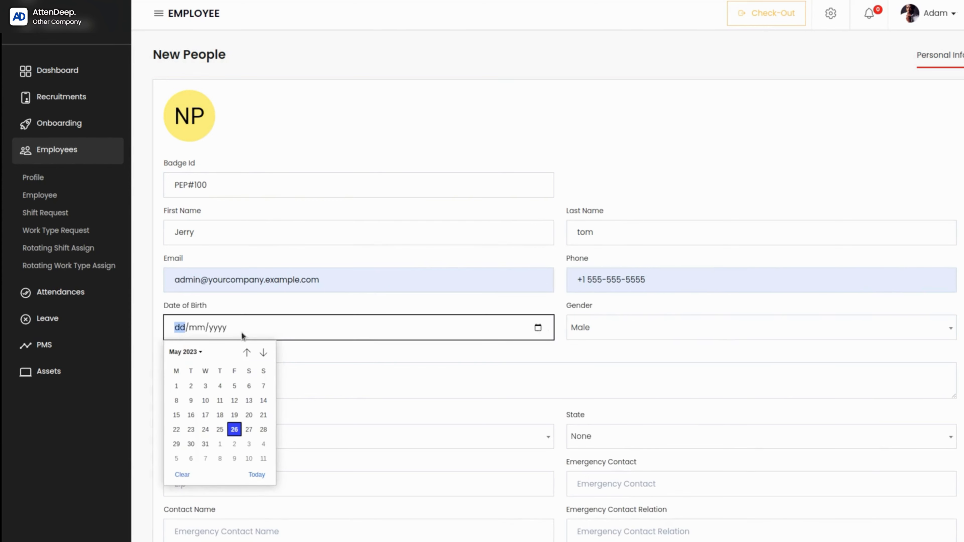
{"action": "left_click", "coordinate": [196, 352]}
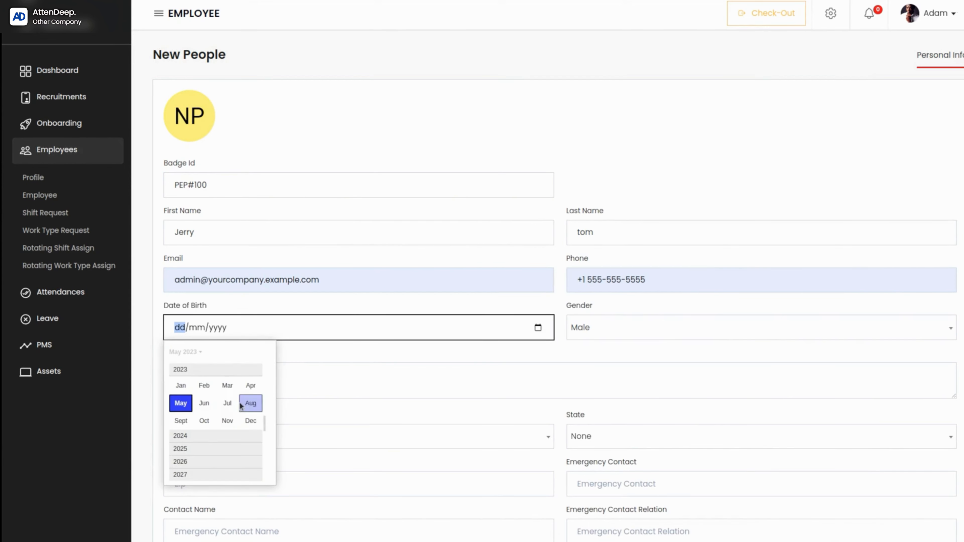
{"action": "scroll", "coordinate": [197, 443], "scroll_direction": "down", "scroll_amount": 1}
{"action": "scroll", "coordinate": [215, 370], "scroll_direction": "up", "scroll_amount": 10}
{"action": "left_click", "coordinate": [215, 370]}
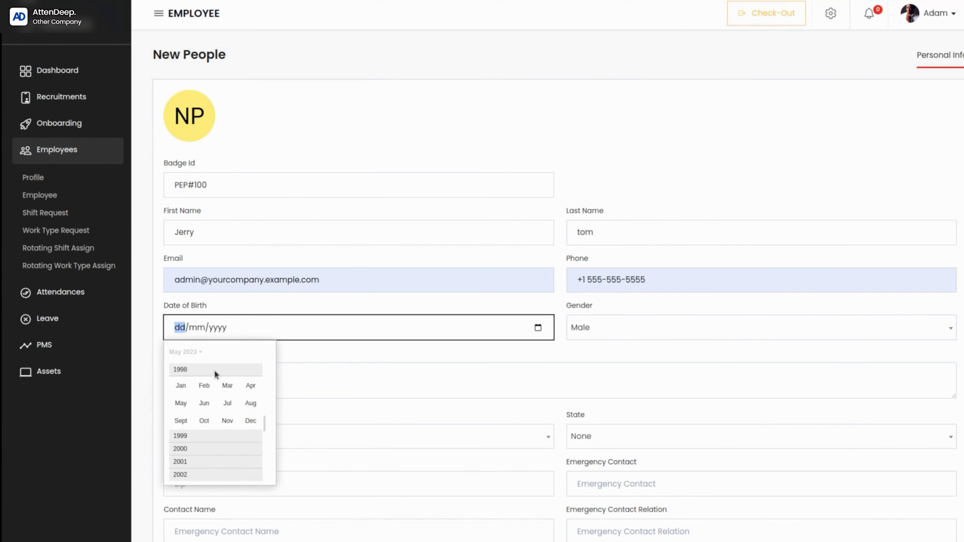
{"action": "left_click", "coordinate": [200, 402]}
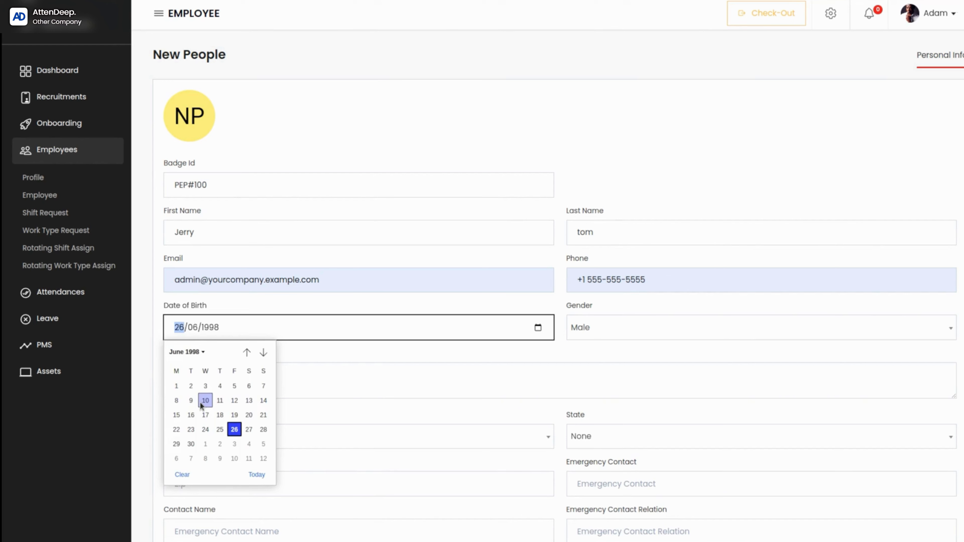
{"action": "left_click", "coordinate": [191, 401]}
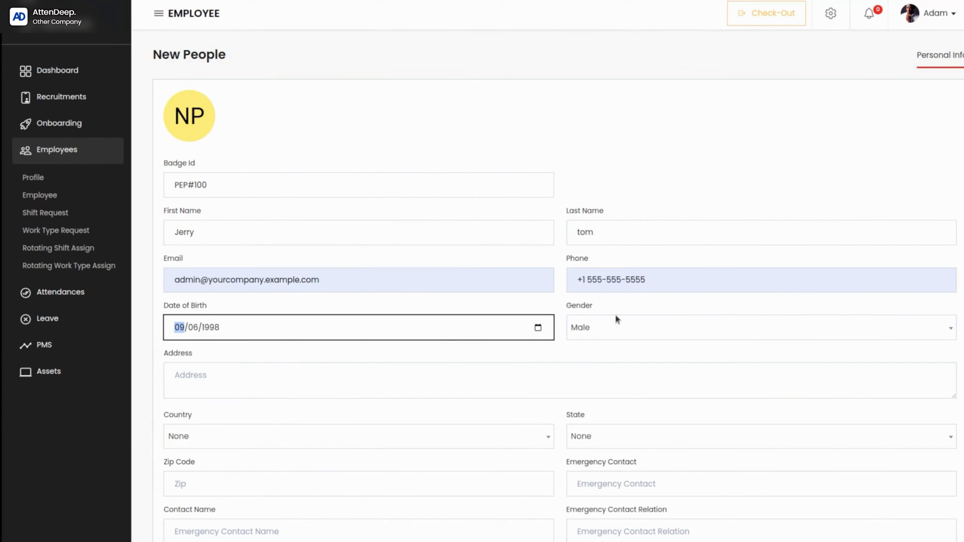
{"action": "left_click", "coordinate": [632, 335]}
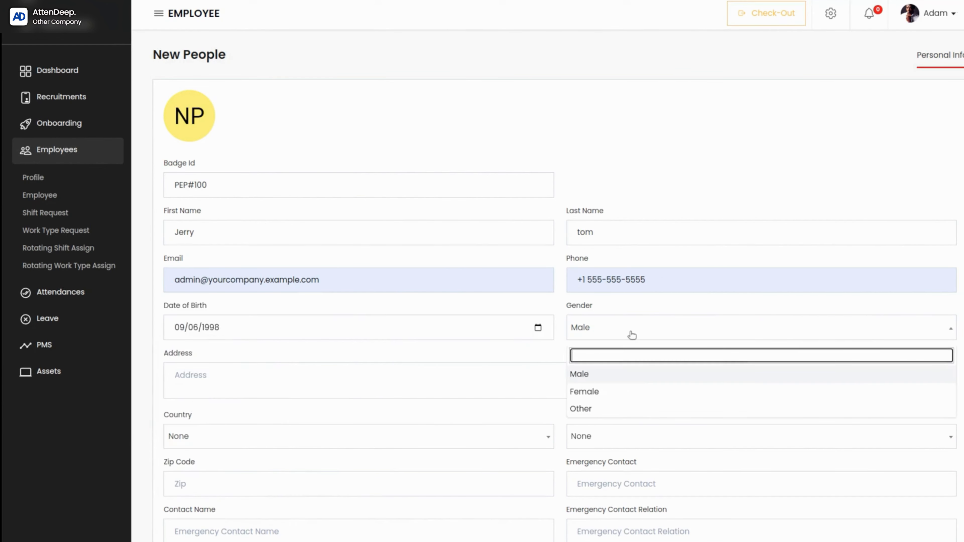
{"action": "left_click", "coordinate": [605, 383]}
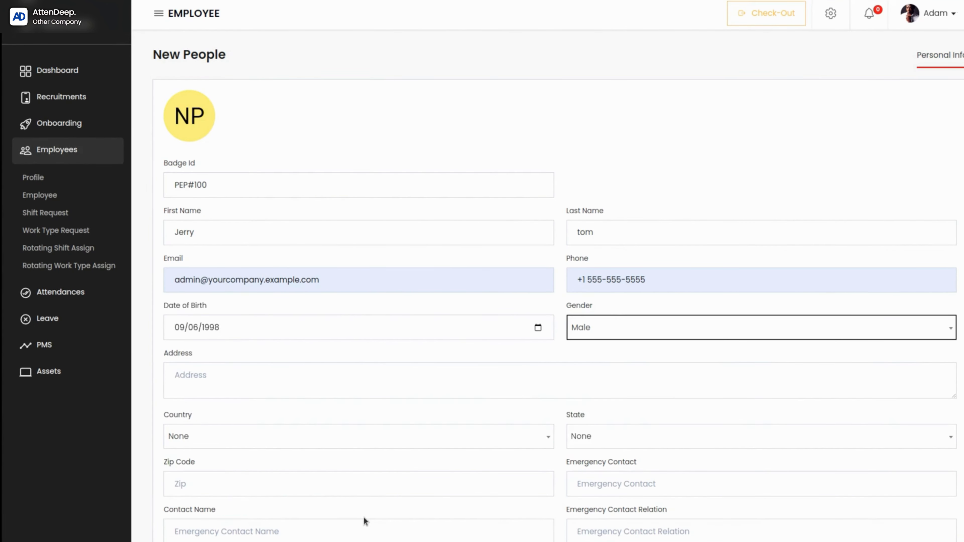
Fill in the employee's street address and zip code, with India as the country and Assam as the state.
{"action": "scroll", "coordinate": [364, 517], "scroll_direction": "down", "scroll_amount": 4}
{"action": "left_click", "coordinate": [248, 220]}
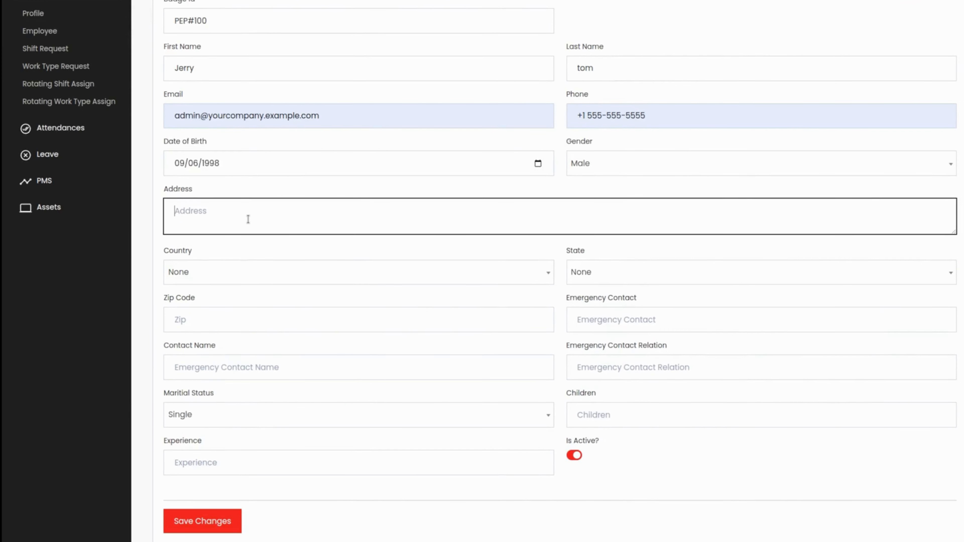
{"action": "type", "text": "jerry villa"}
{"action": "left_click", "coordinate": [231, 269]}
{"action": "type", "text": "ind"}
{"action": "left_click", "coordinate": [212, 318]}
{"action": "left_click", "coordinate": [623, 273]}
{"action": "left_click", "coordinate": [615, 374]}
{"action": "left_click", "coordinate": [266, 320]}
{"action": "left_click", "coordinate": [235, 344]}
Enter the emergency contact's phone number and name, with "brother" as the contact relation.
{"action": "left_click", "coordinate": [660, 328]}
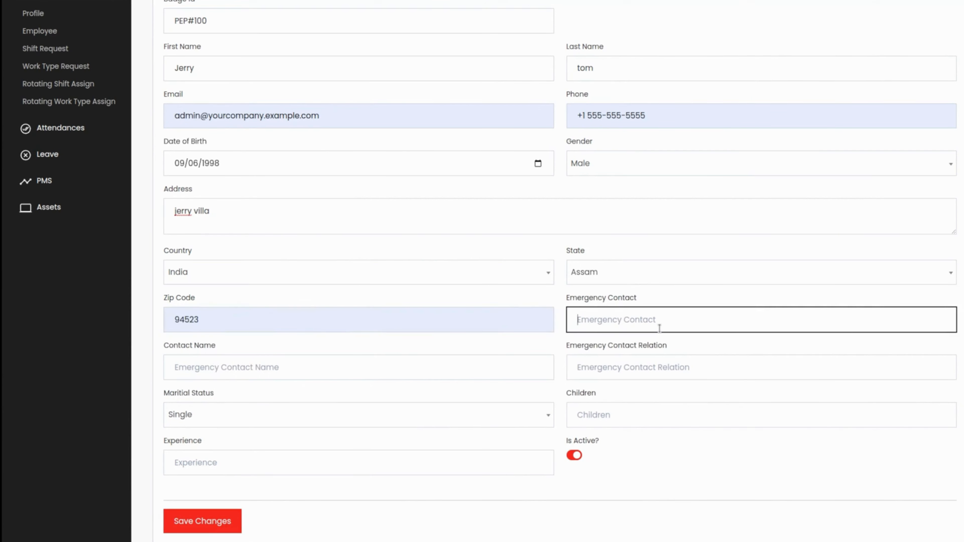
{"action": "type", "text": "525855222"}
{"action": "left_click", "coordinate": [663, 375]}
{"action": "type", "text": "brother"}
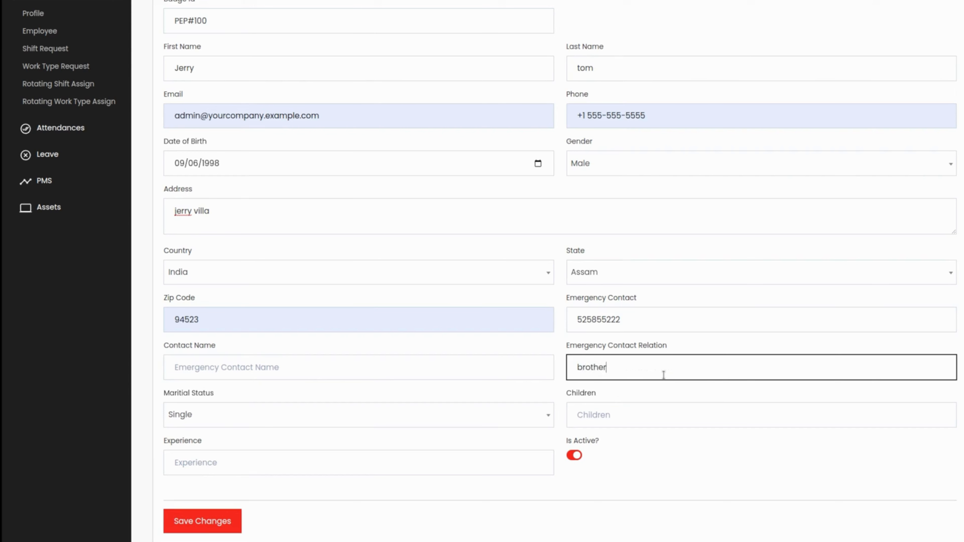
{"action": "left_click", "coordinate": [480, 359]}
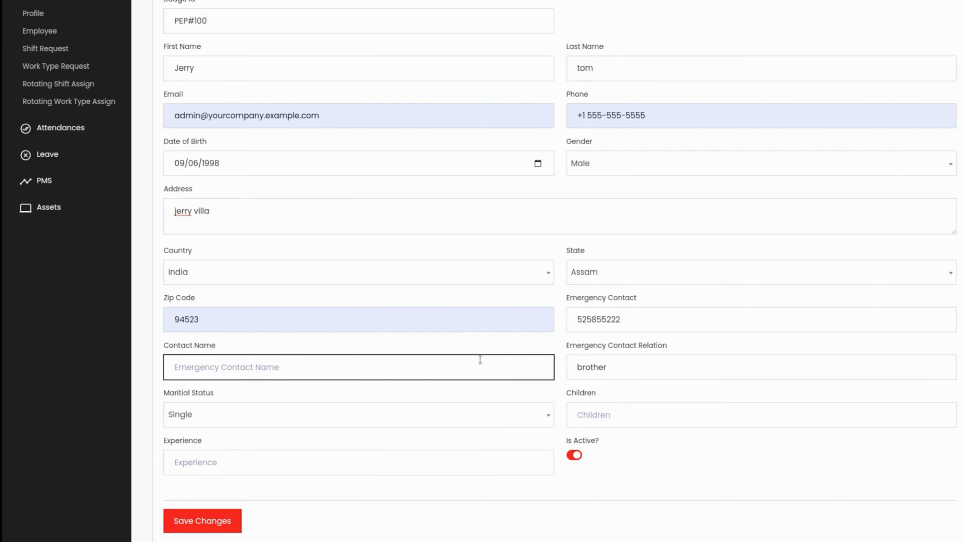
{"action": "type", "text": "tom"}
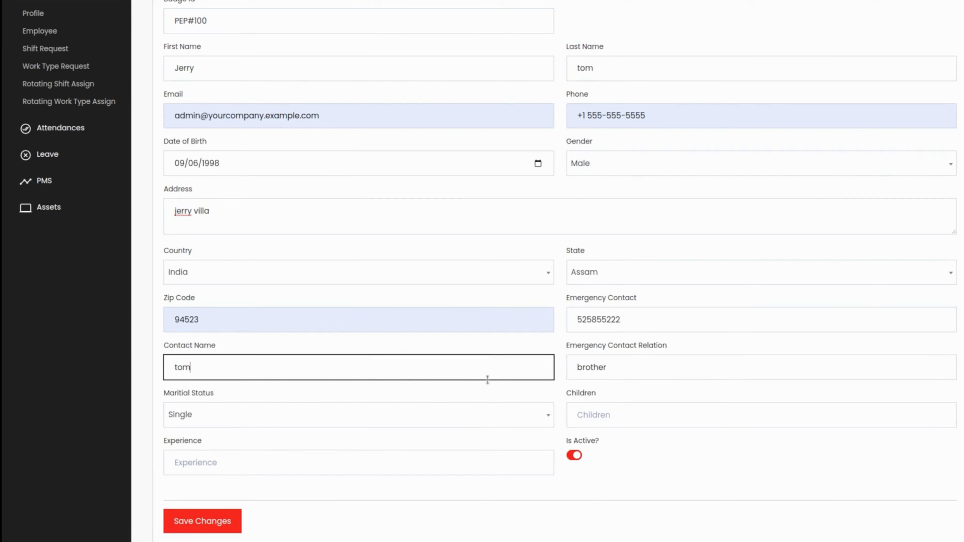
Set the employee's number of children to 0 and experience to 2, and submit the personal information.
{"action": "left_click", "coordinate": [647, 414]}
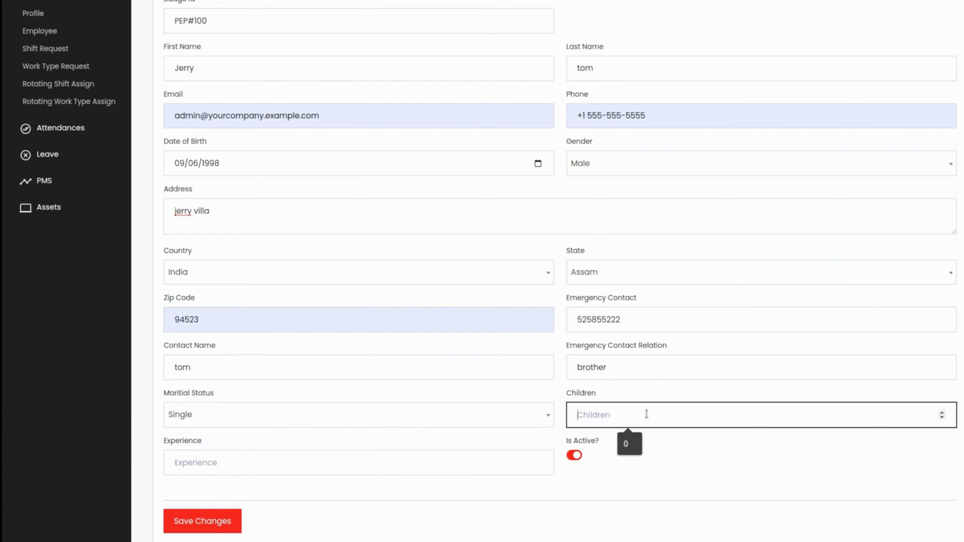
{"action": "left_click", "coordinate": [631, 448]}
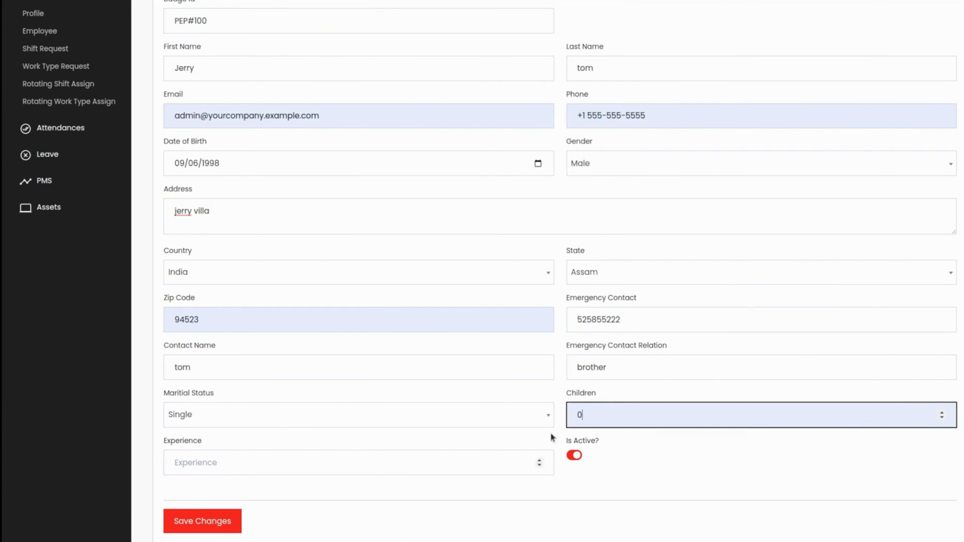
{"action": "left_click", "coordinate": [377, 453]}
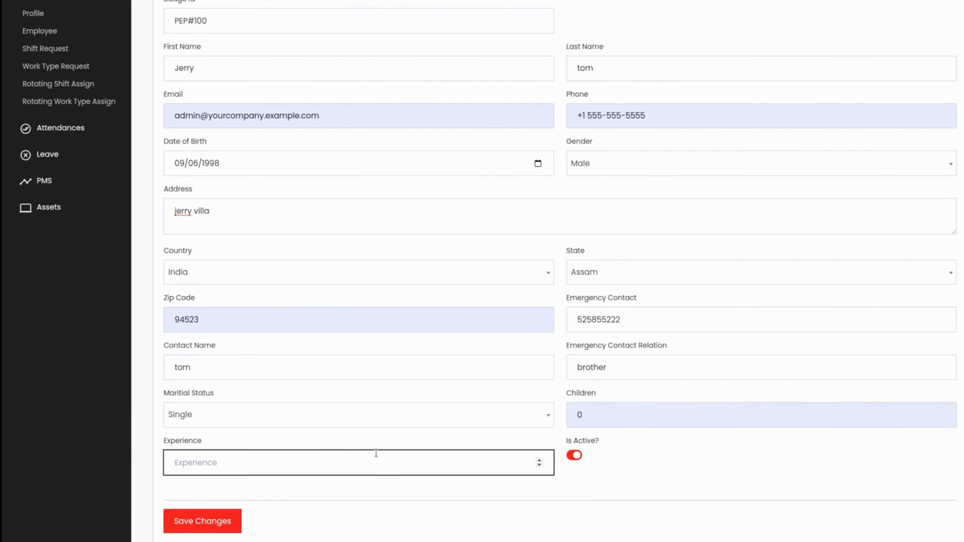
{"action": "left_click", "coordinate": [540, 460]}
{"action": "left_click", "coordinate": [540, 460]}
{"action": "scroll", "coordinate": [219, 389], "scroll_direction": "up", "scroll_amount": 4}
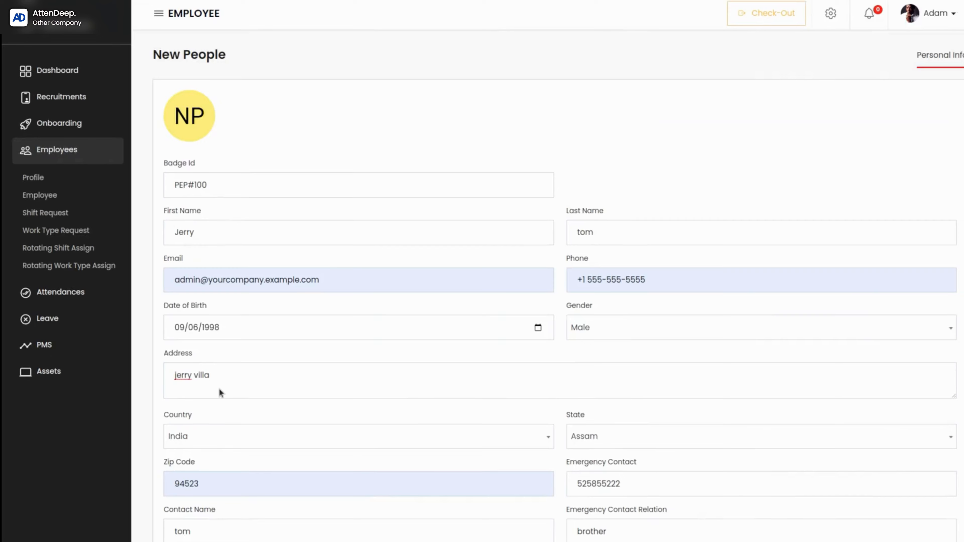
{"action": "scroll", "coordinate": [219, 392], "scroll_direction": "down", "scroll_amount": 4}
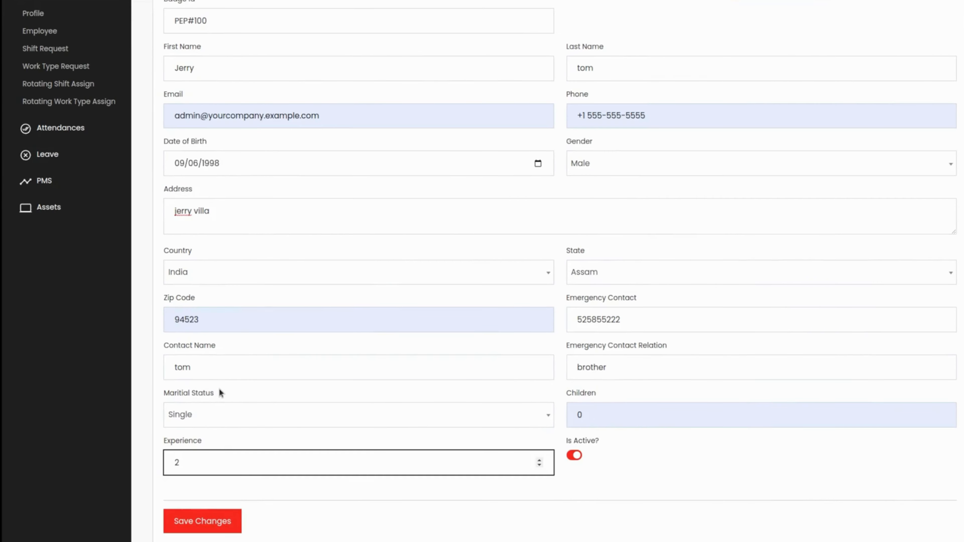
{"action": "left_click", "coordinate": [204, 523]}
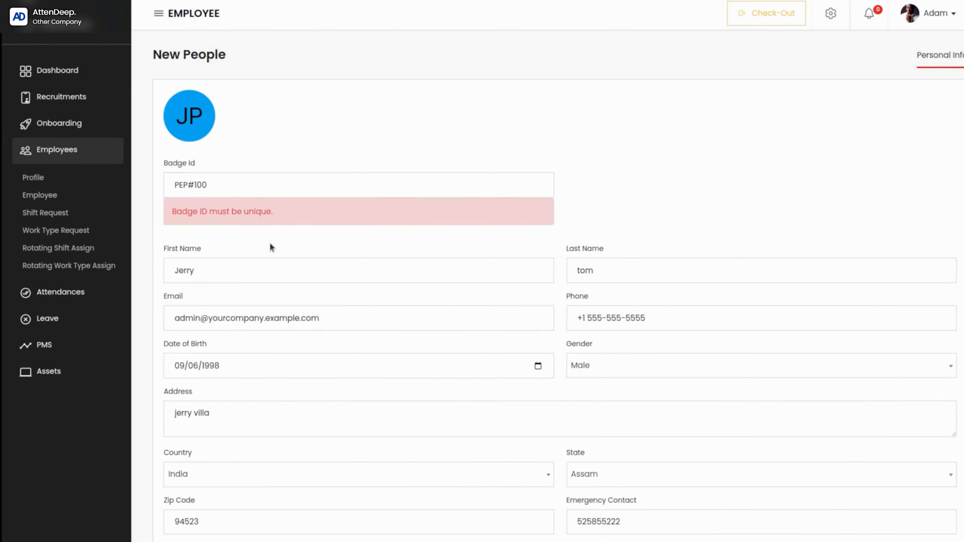
Raise the employee's badge ID by one to make it unique and save the personal information again.
{"action": "left_click", "coordinate": [244, 190]}
{"action": "key", "text": "BackSpace"}
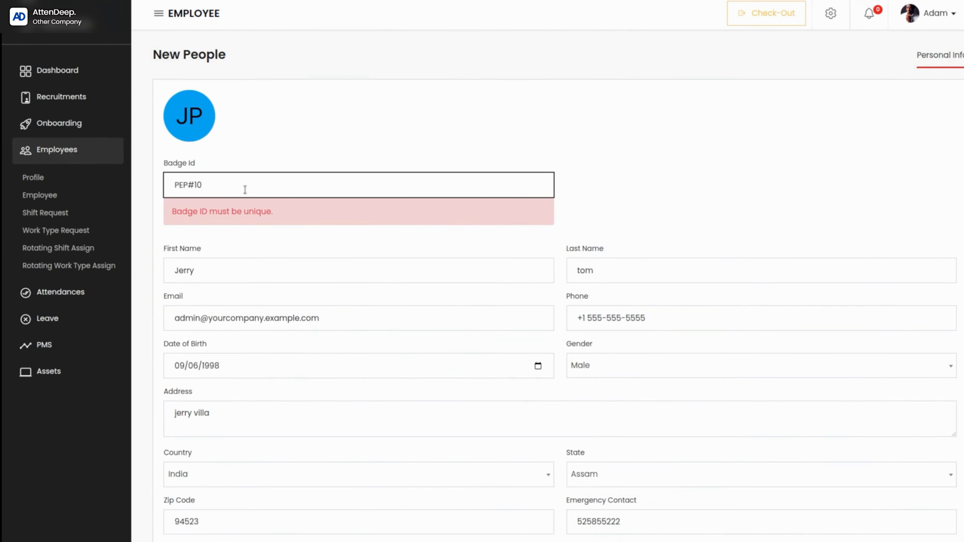
{"action": "type", "text": "1"}
{"action": "scroll", "coordinate": [219, 380], "scroll_direction": "down", "scroll_amount": 5}
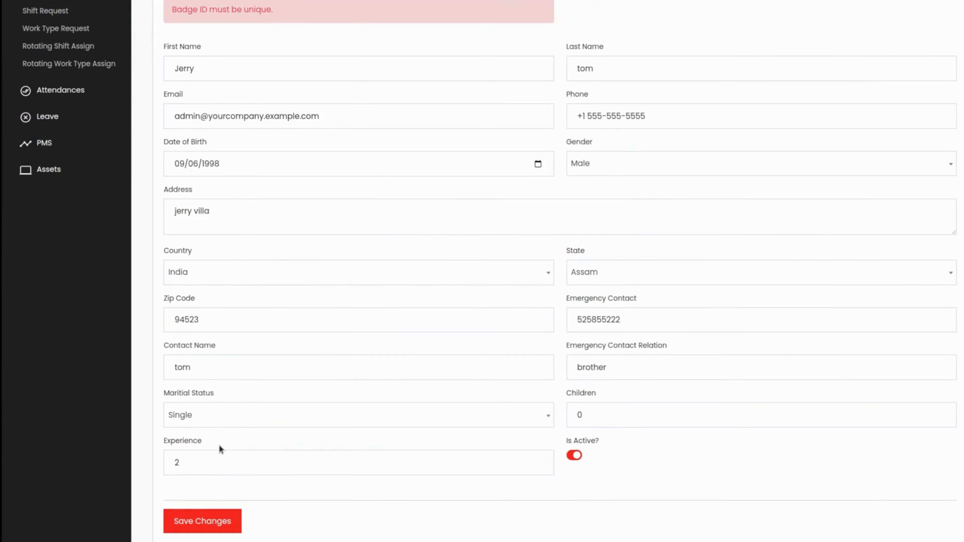
{"action": "left_click", "coordinate": [199, 523]}
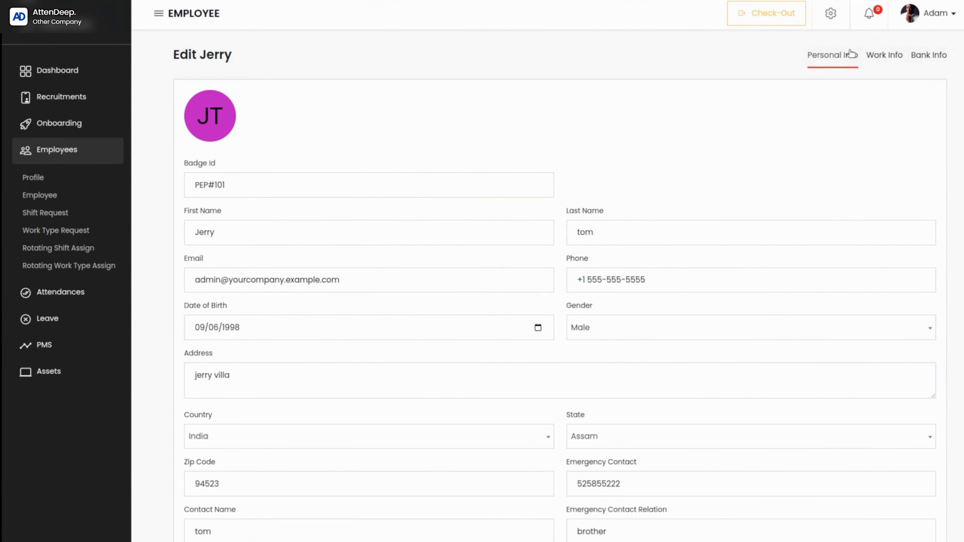
Review the fields of the new employee's work information and bank information forms.
{"action": "left_click", "coordinate": [885, 55]}
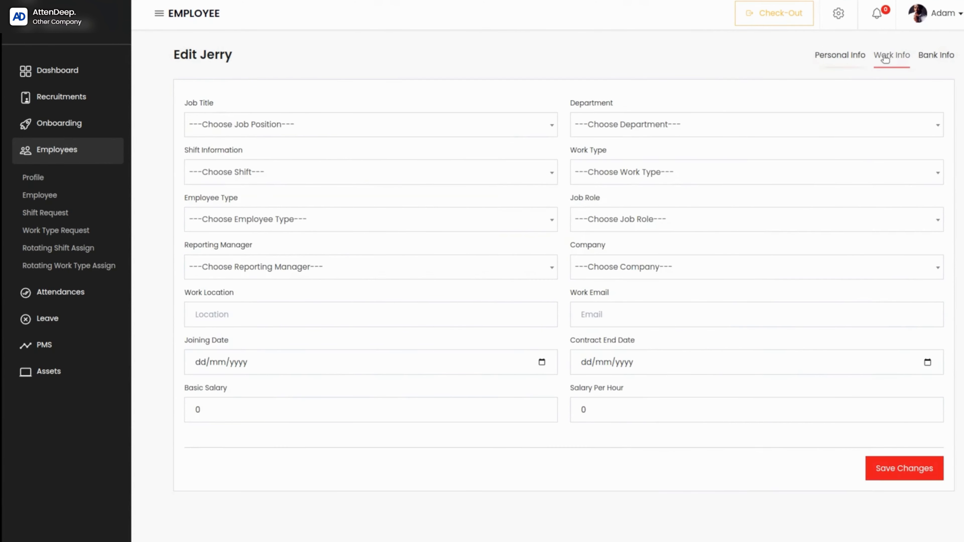
{"action": "left_click", "coordinate": [940, 55]}
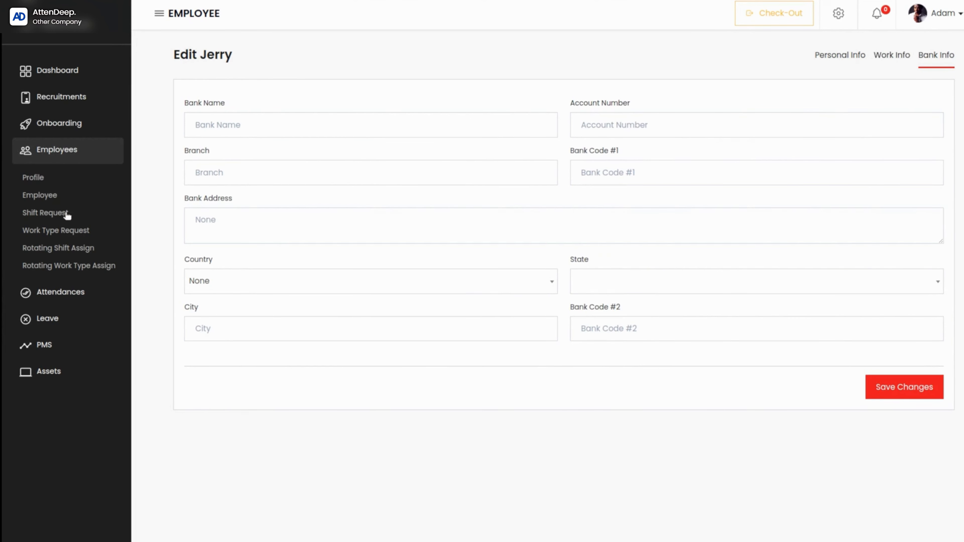
Start a new request in the Shift Requests list and choose the first listed employee for it.
{"action": "left_click", "coordinate": [54, 217]}
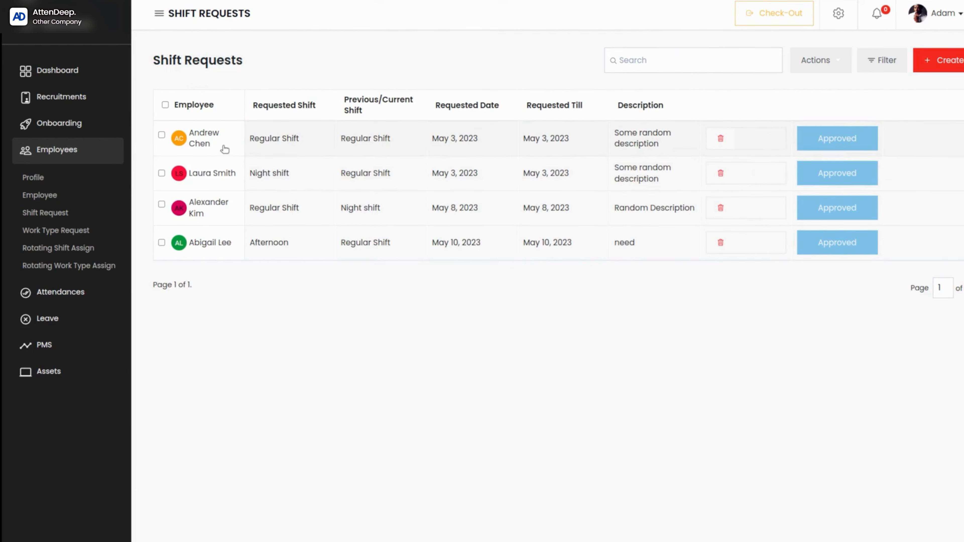
{"action": "left_click", "coordinate": [937, 60]}
{"action": "left_click", "coordinate": [460, 69]}
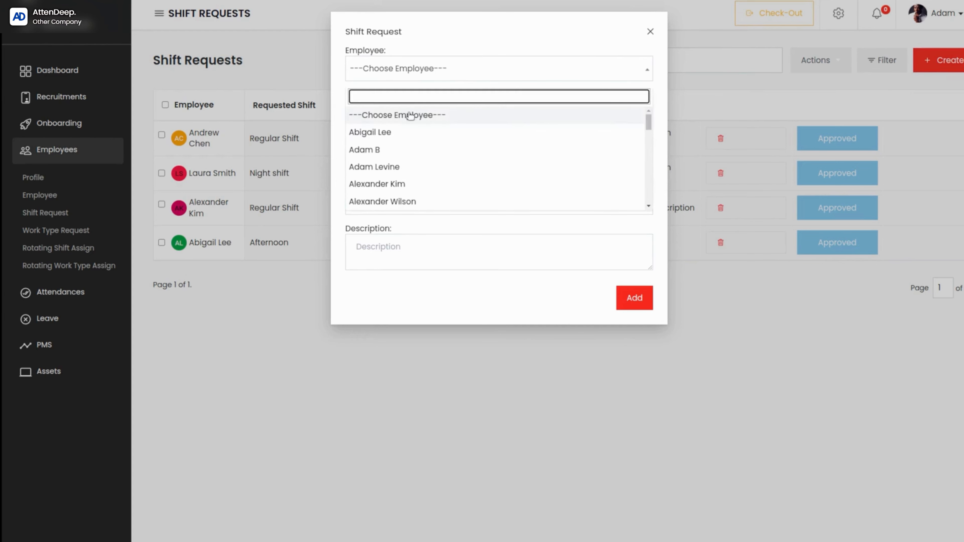
{"action": "left_click", "coordinate": [405, 133]}
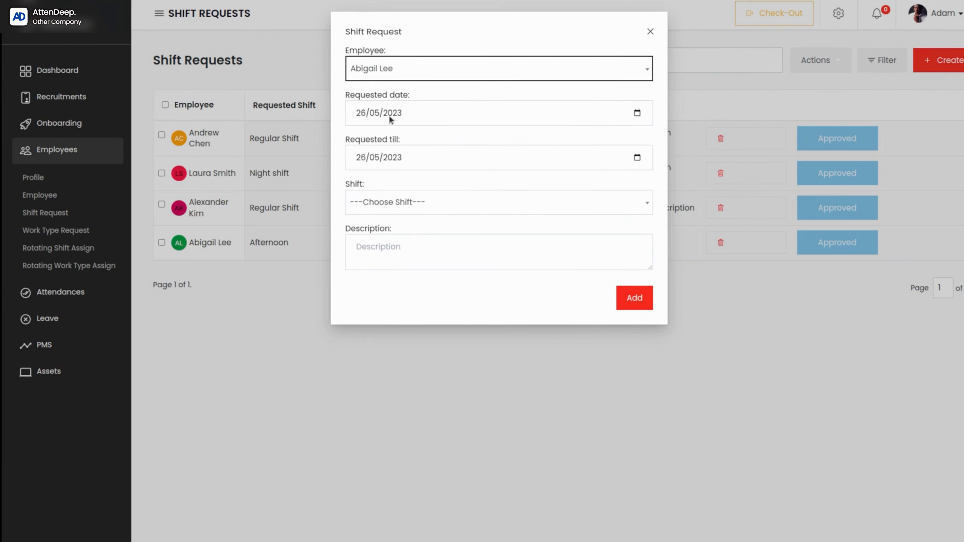
Set the shift request's requested date to 30/05/2023 and its requested till date to 11/06/2023.
{"action": "left_click", "coordinate": [644, 120]}
{"action": "left_click", "coordinate": [377, 233]}
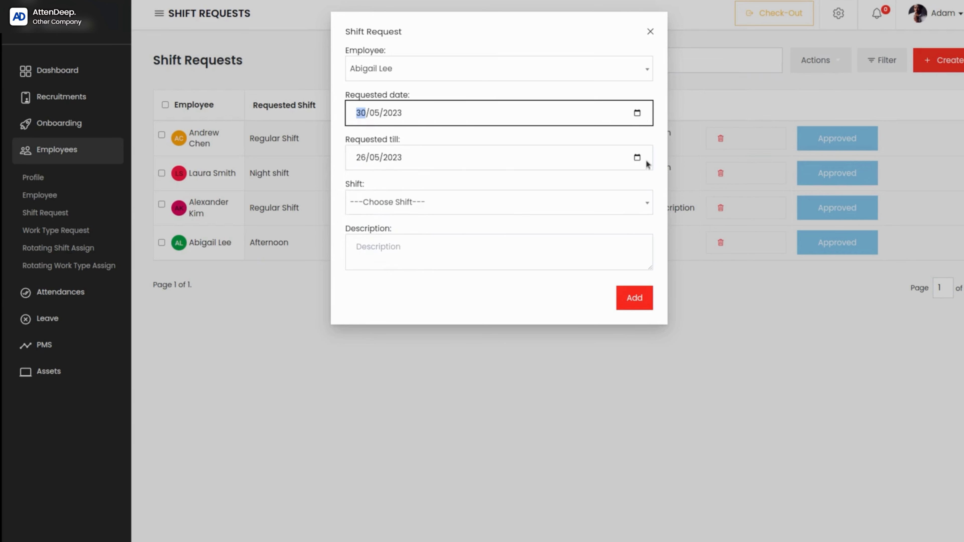
{"action": "left_click", "coordinate": [637, 157]}
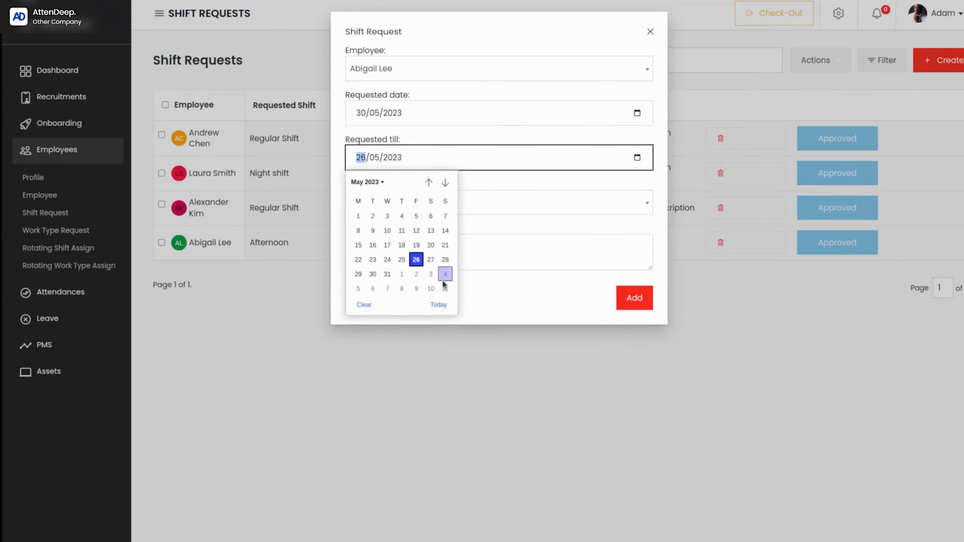
{"action": "left_click", "coordinate": [445, 290]}
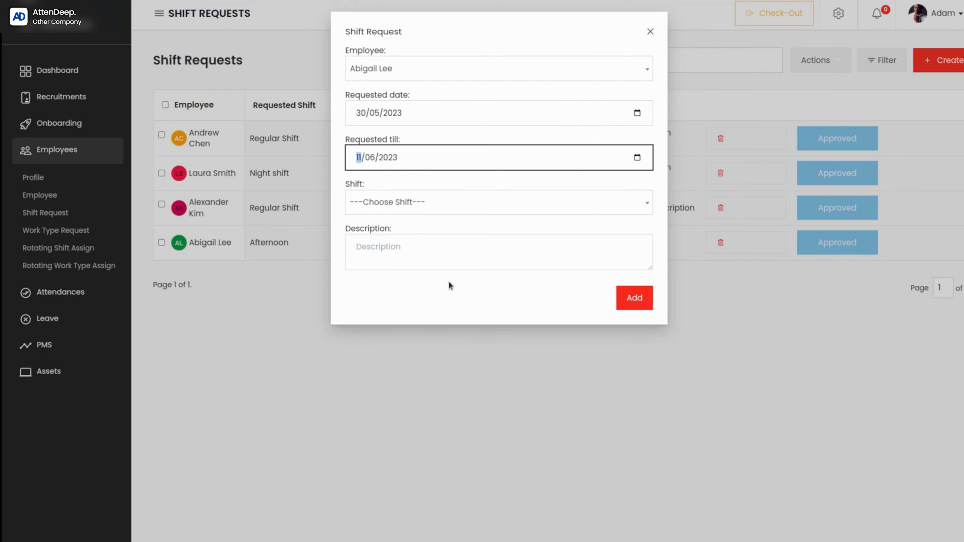
Request the Night shift with the description "please approve this request", then add the shift request and approve it.
{"action": "left_click", "coordinate": [455, 212]}
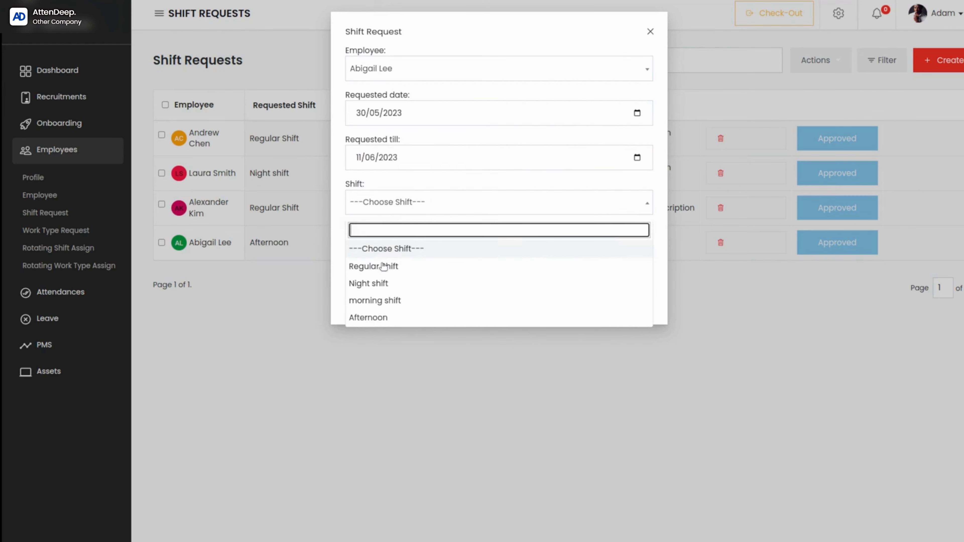
{"action": "left_click", "coordinate": [393, 288]}
{"action": "left_click", "coordinate": [371, 247]}
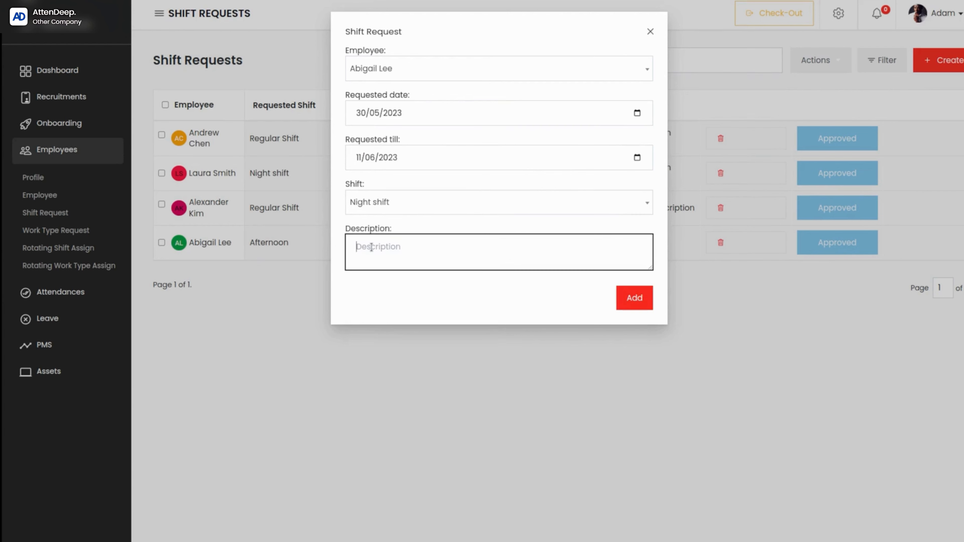
{"action": "type", "text": "please approve this request"}
{"action": "left_click", "coordinate": [632, 297]}
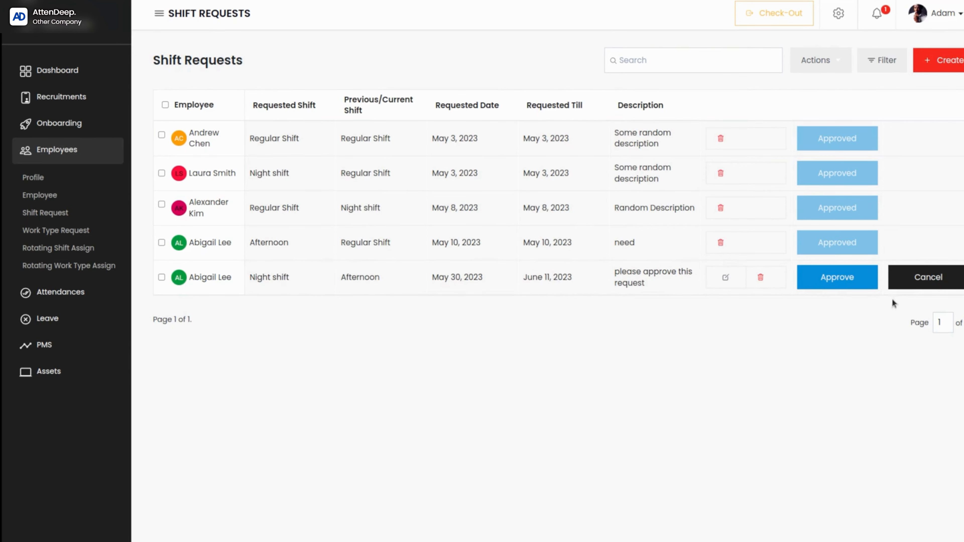
{"action": "left_click", "coordinate": [859, 281]}
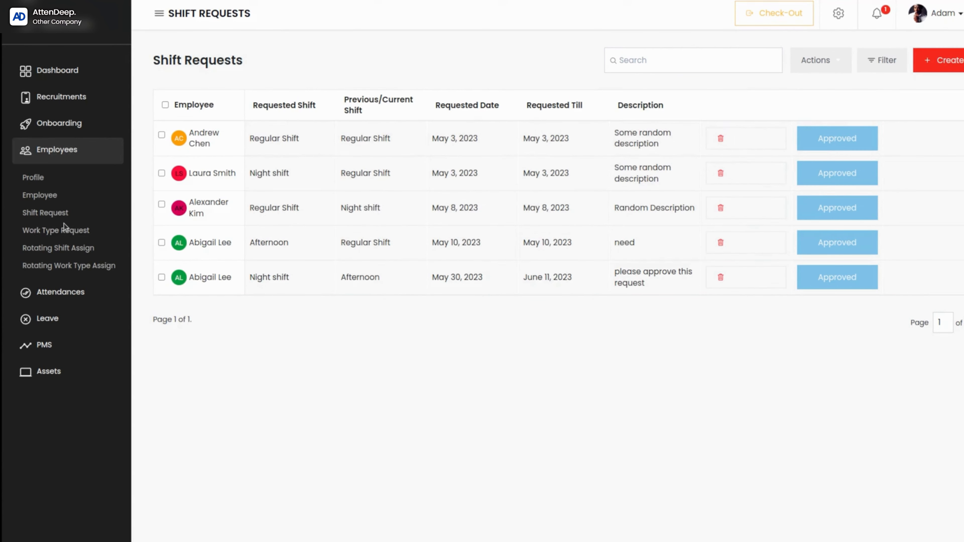
Start a new request in the Work Type Requests list and choose the first listed employee for it.
{"action": "left_click", "coordinate": [66, 233]}
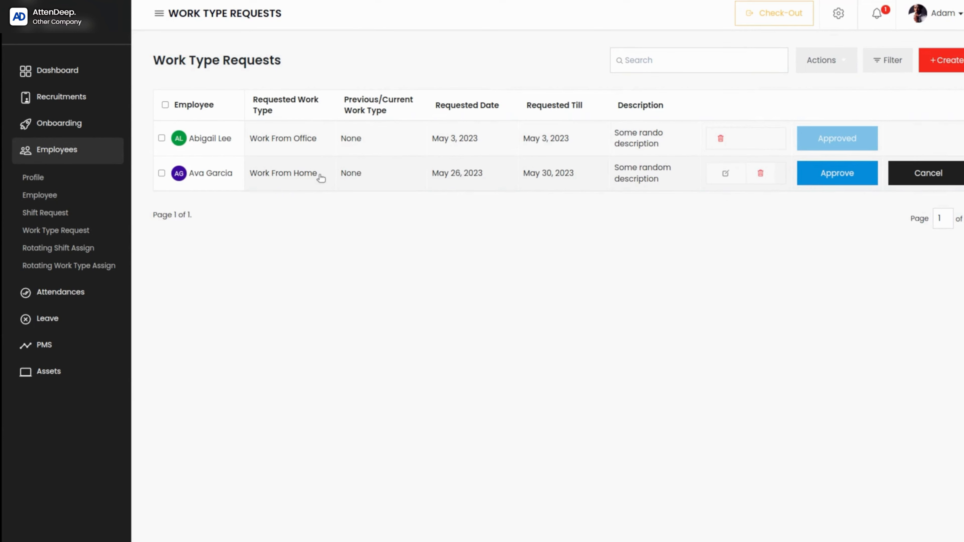
{"action": "left_click", "coordinate": [945, 61]}
{"action": "left_click", "coordinate": [499, 69]}
{"action": "left_click", "coordinate": [398, 127]}
Set the work type request's requested date to 30/05/2023 and its requested till date to 04/06/2023.
{"action": "left_click", "coordinate": [637, 113]}
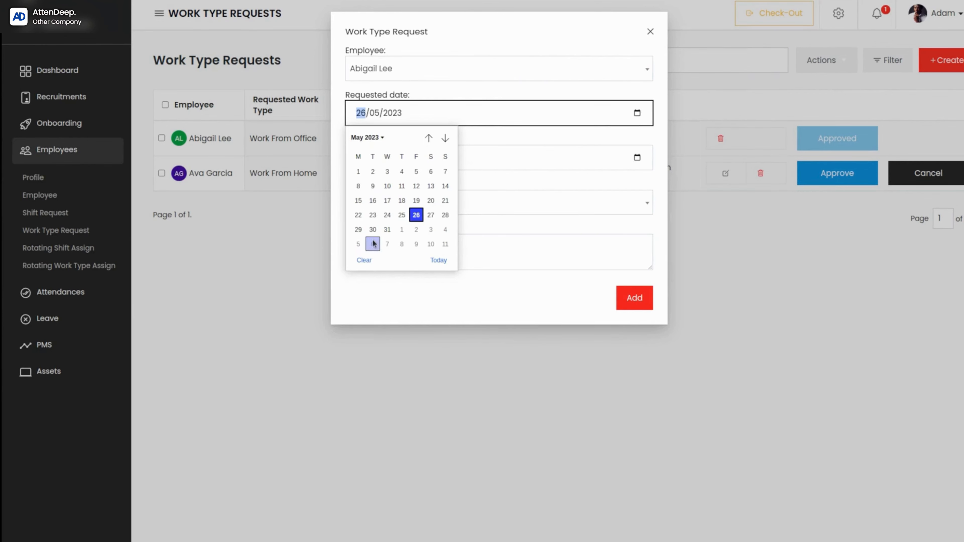
{"action": "left_click", "coordinate": [373, 230]}
{"action": "left_click", "coordinate": [637, 158]}
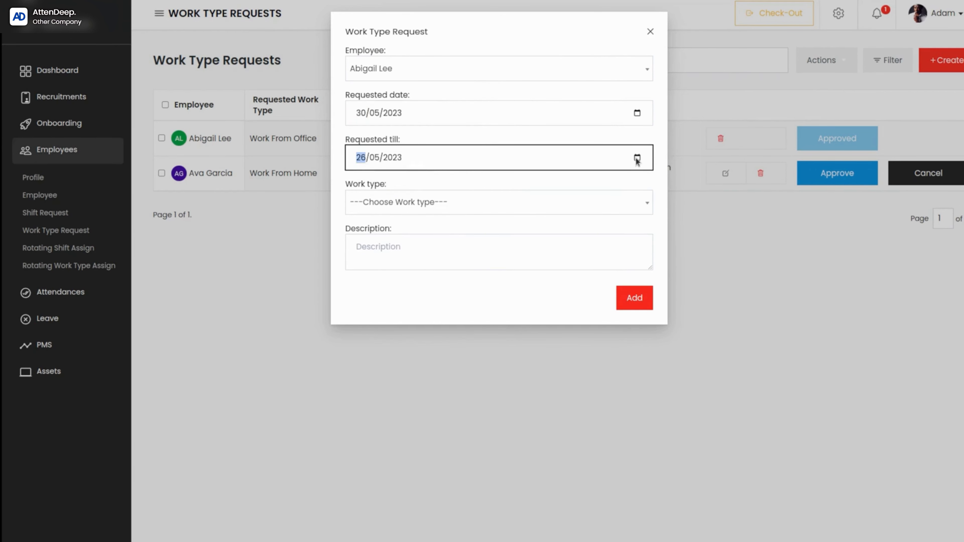
{"action": "left_click", "coordinate": [441, 281]}
Set the requested work type to Work From Home and change the request's employee to the second listed one.
{"action": "left_click", "coordinate": [498, 202]}
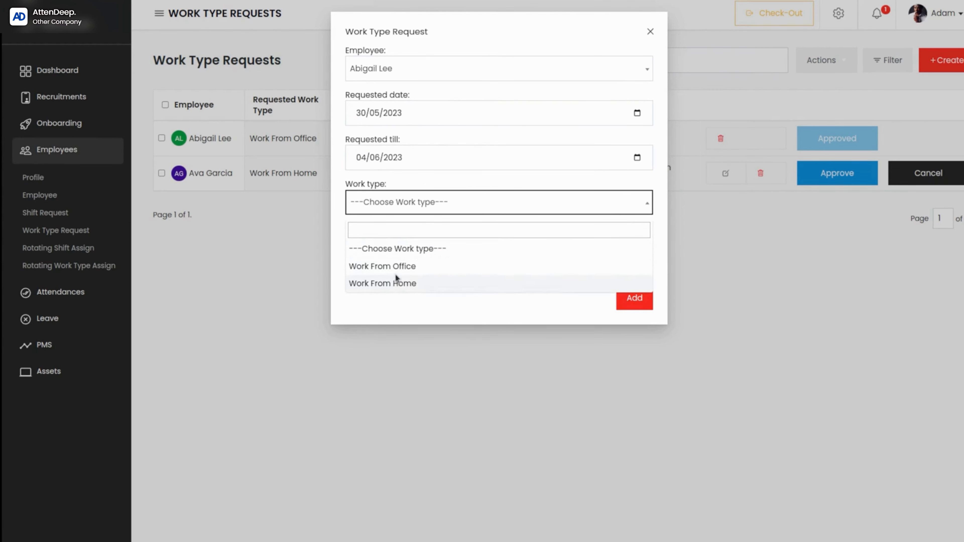
{"action": "left_click", "coordinate": [396, 284]}
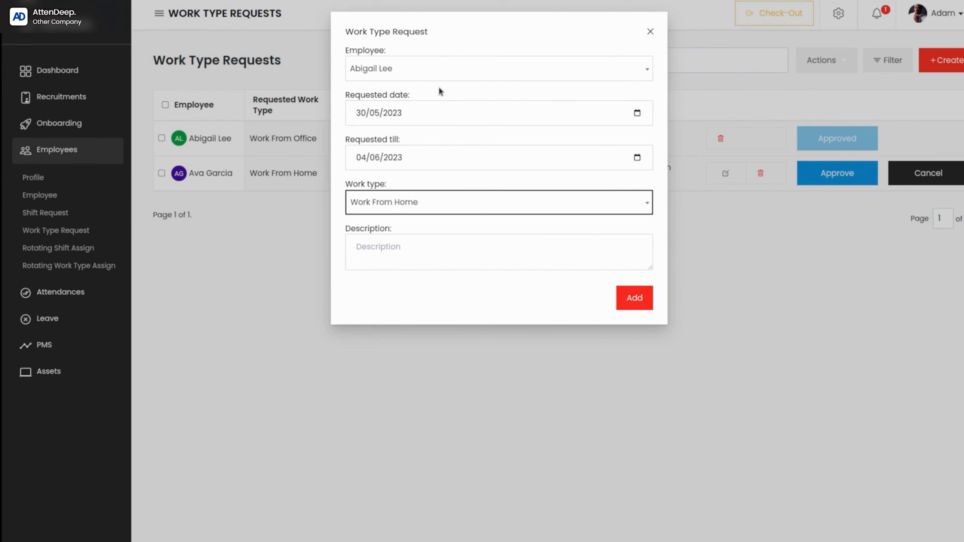
{"action": "left_click", "coordinate": [438, 74]}
{"action": "left_click", "coordinate": [399, 153]}
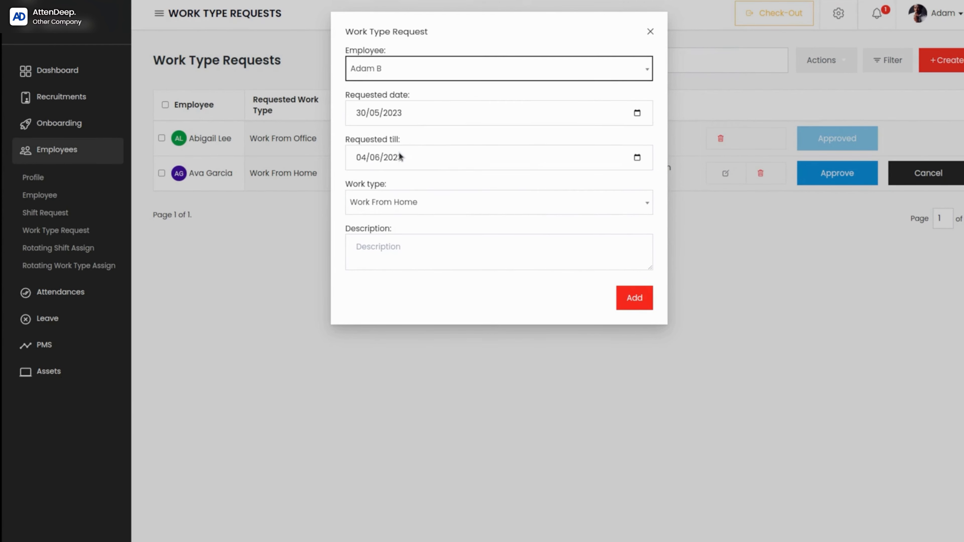
Enter "please approve" as the work type request's description and add the request.
{"action": "left_click", "coordinate": [537, 255]}
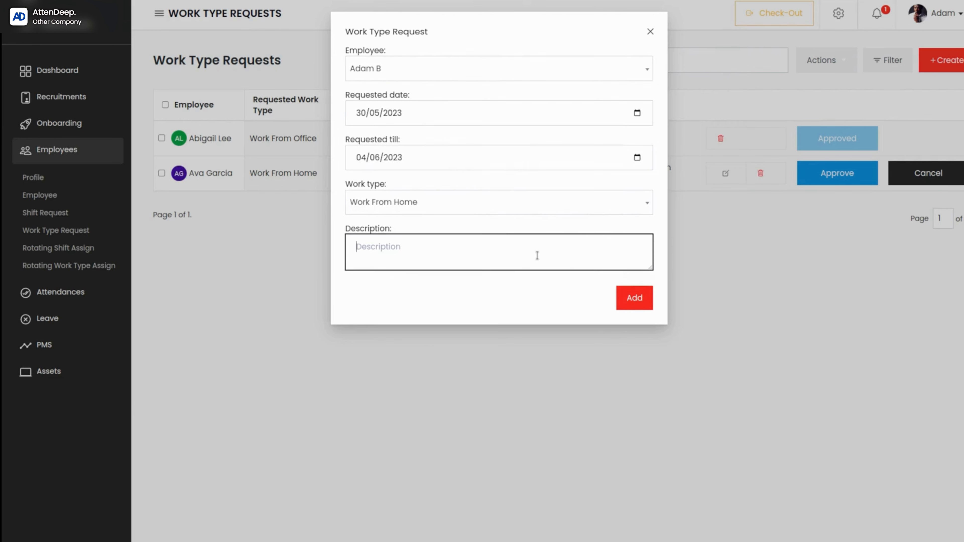
{"action": "left_click", "coordinate": [633, 298]}
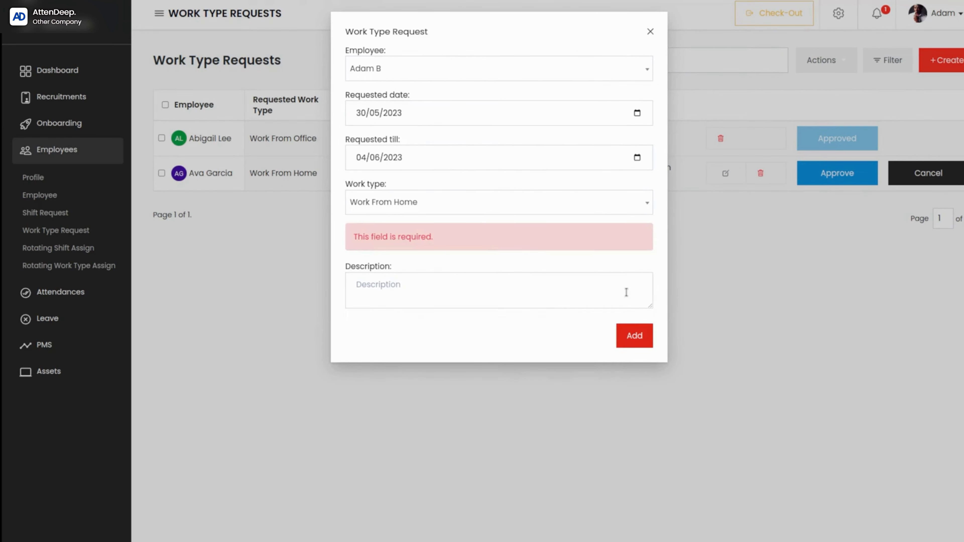
{"action": "left_click", "coordinate": [399, 284]}
{"action": "type", "text": "please approve"}
{"action": "left_click", "coordinate": [634, 336]}
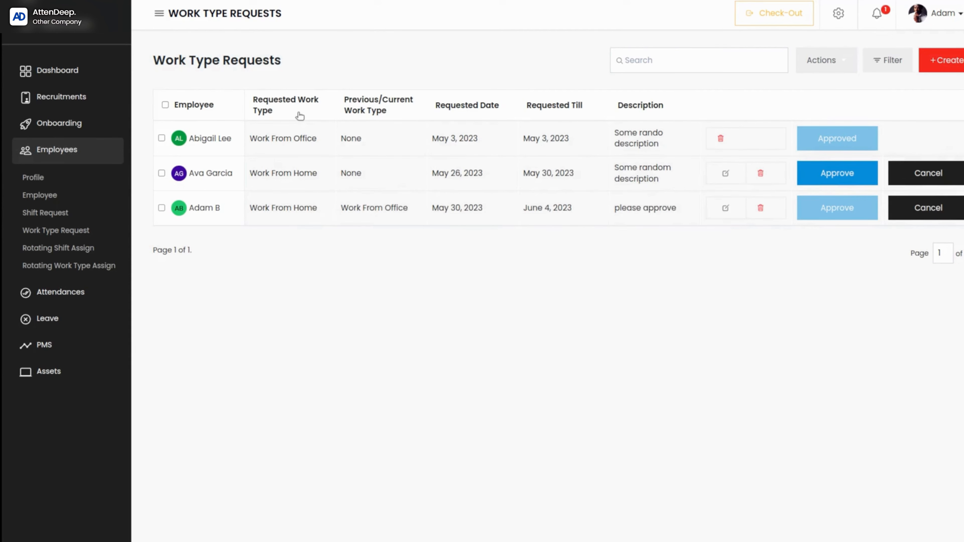
Open the Rotating Shift Assign list of the Employees module.
{"action": "left_click", "coordinate": [76, 250]}
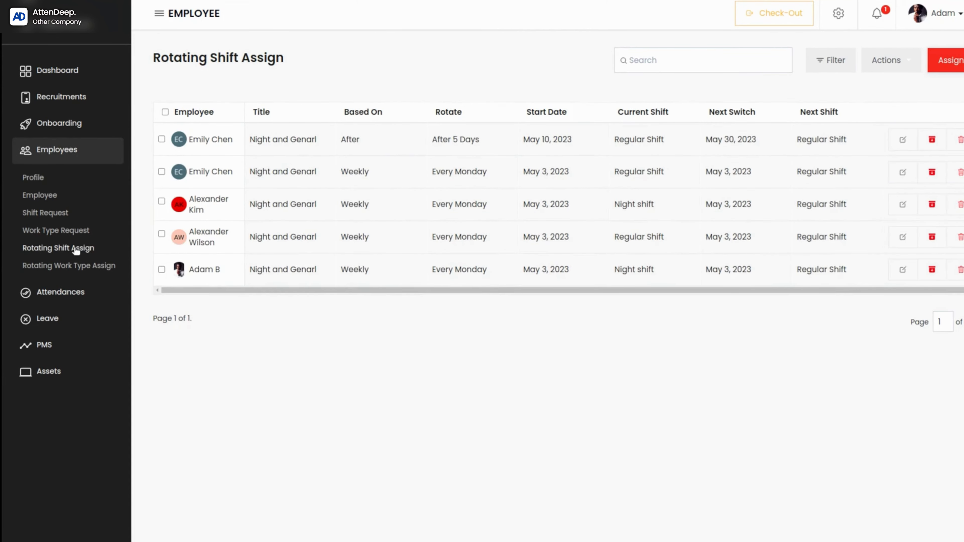
Try to assign the Night and Genarl rotating shift, based on Weekend every Friday, to the employee in the list's third row.
{"action": "left_click", "coordinate": [959, 65]}
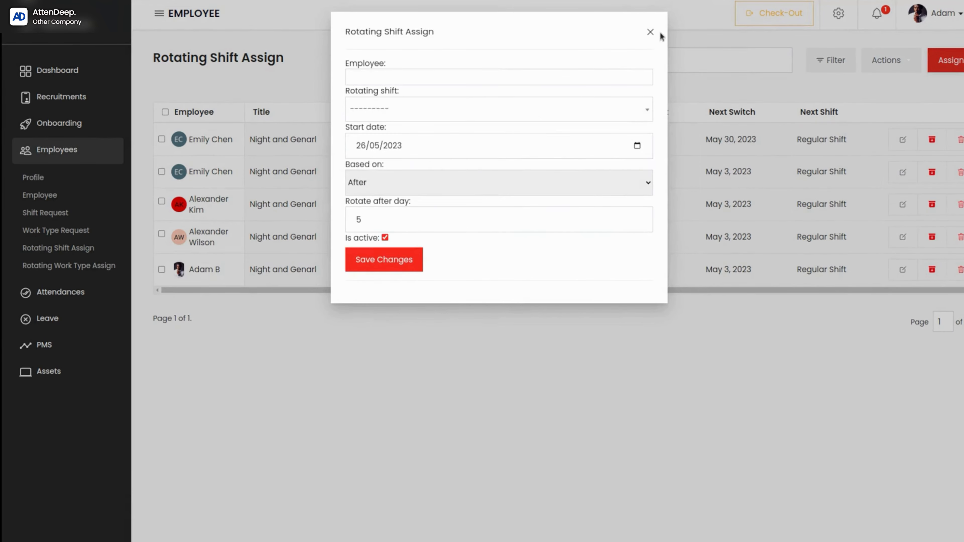
{"action": "left_click", "coordinate": [510, 76]}
{"action": "left_click", "coordinate": [377, 133]}
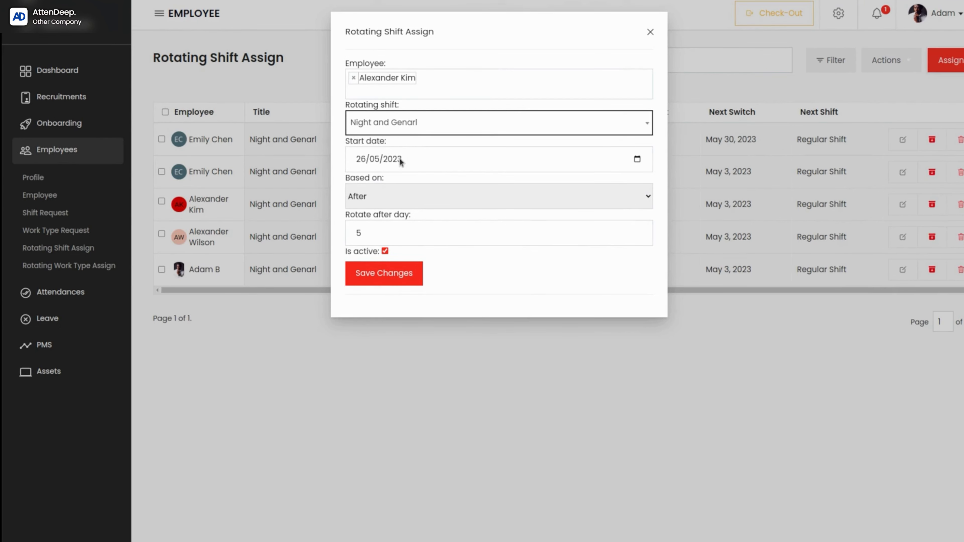
{"action": "left_click", "coordinate": [394, 205]}
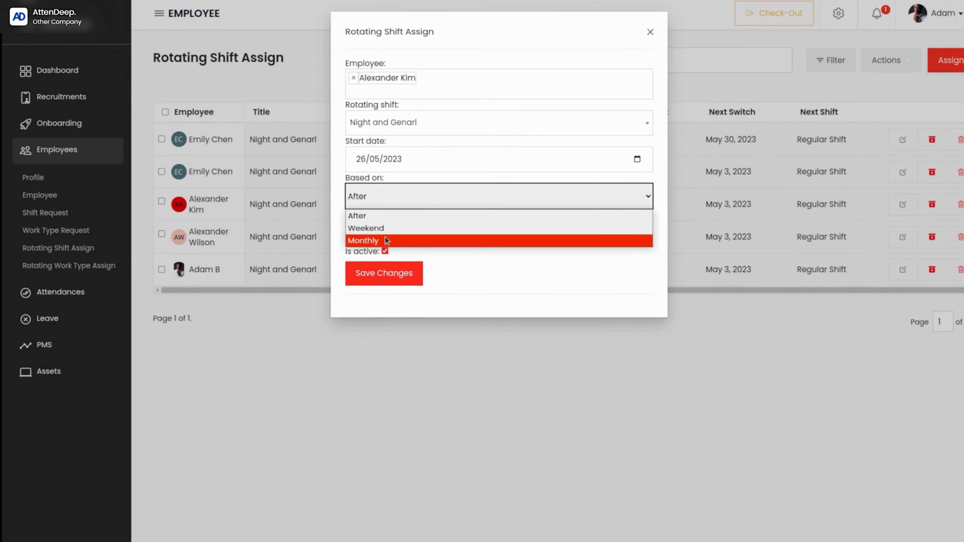
{"action": "left_click", "coordinate": [395, 227]}
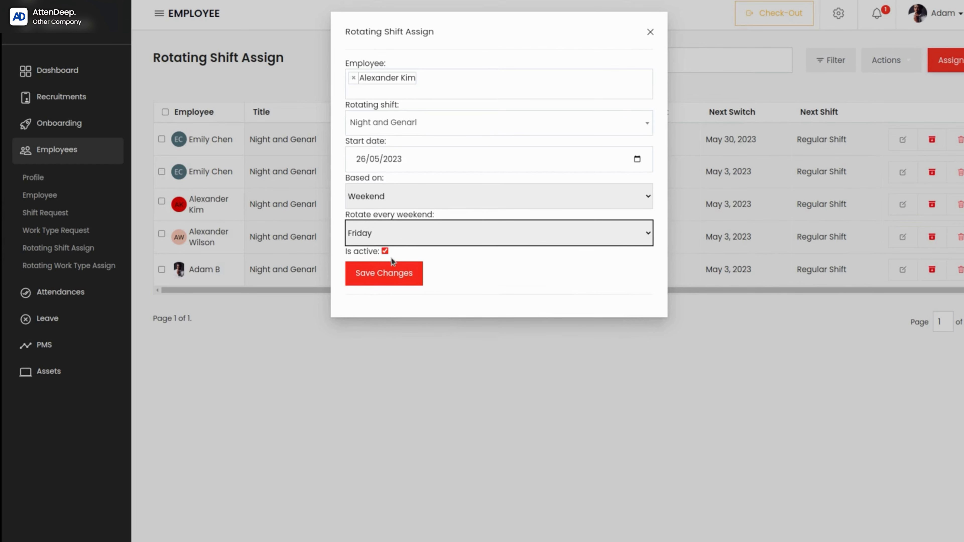
{"action": "left_click", "coordinate": [404, 276]}
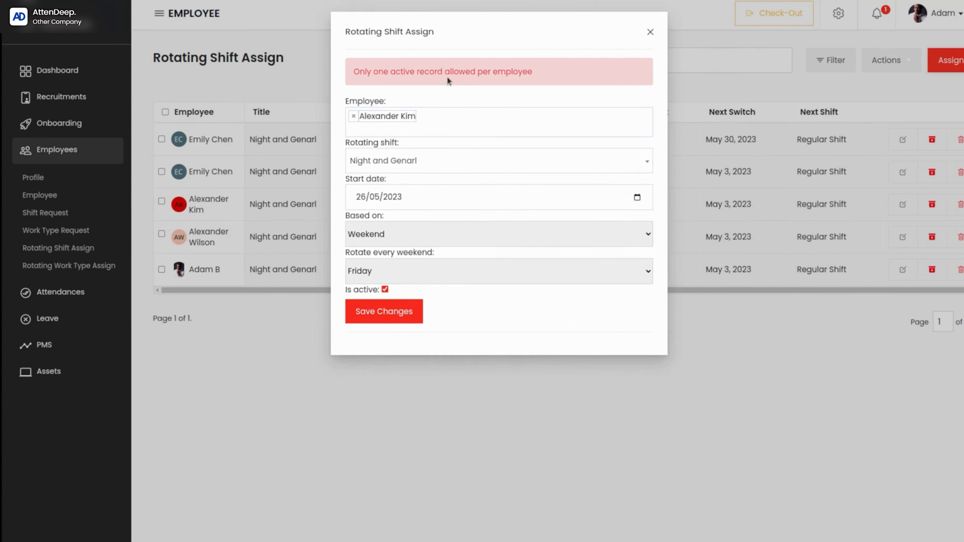
{"action": "left_click", "coordinate": [650, 32]}
Start a rotating shift assignment for an employee who has none yet and choose the Night and Genarl rotating shift.
{"action": "left_click", "coordinate": [950, 60]}
{"action": "left_click", "coordinate": [425, 84]}
{"action": "left_click", "coordinate": [387, 152]}
{"action": "left_click", "coordinate": [402, 132]}
{"action": "left_click", "coordinate": [403, 134]}
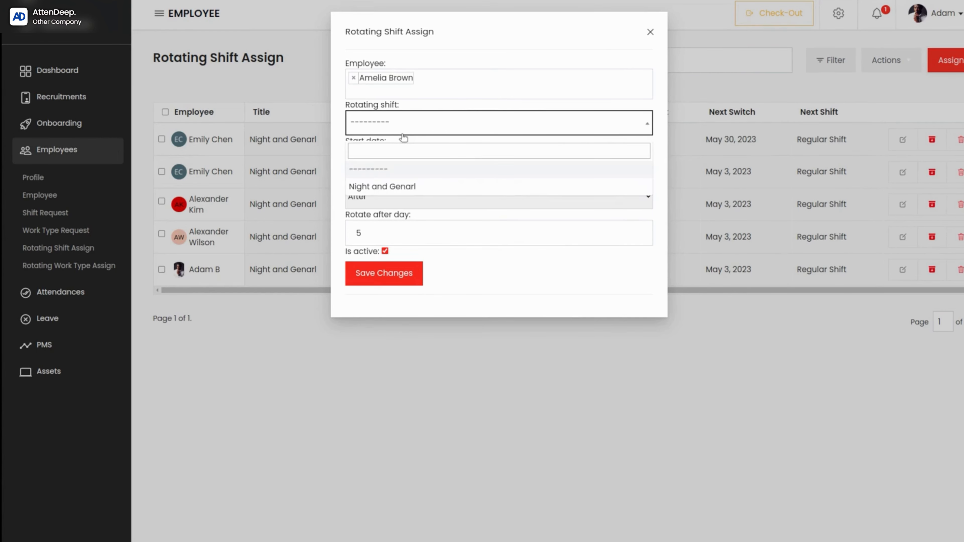
{"action": "left_click", "coordinate": [388, 187]}
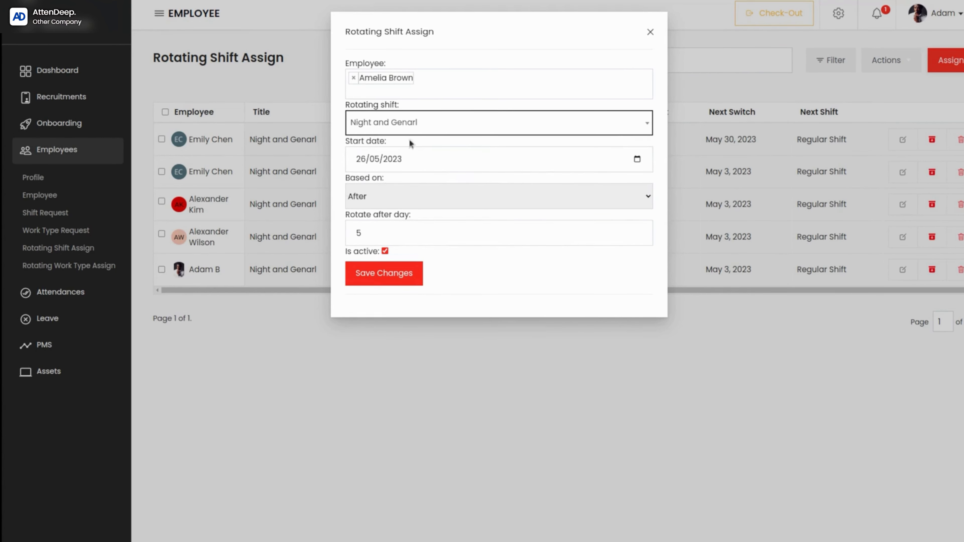
Set the assignment's start date to 02/06/2023, base it on Weekend with rotation every Friday, and save it.
{"action": "left_click", "coordinate": [436, 160]}
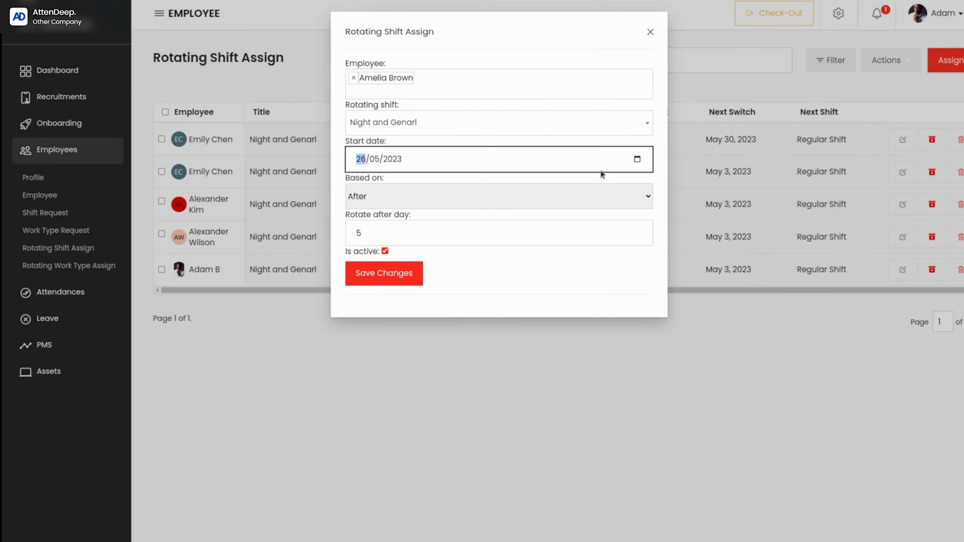
{"action": "left_click", "coordinate": [638, 158]}
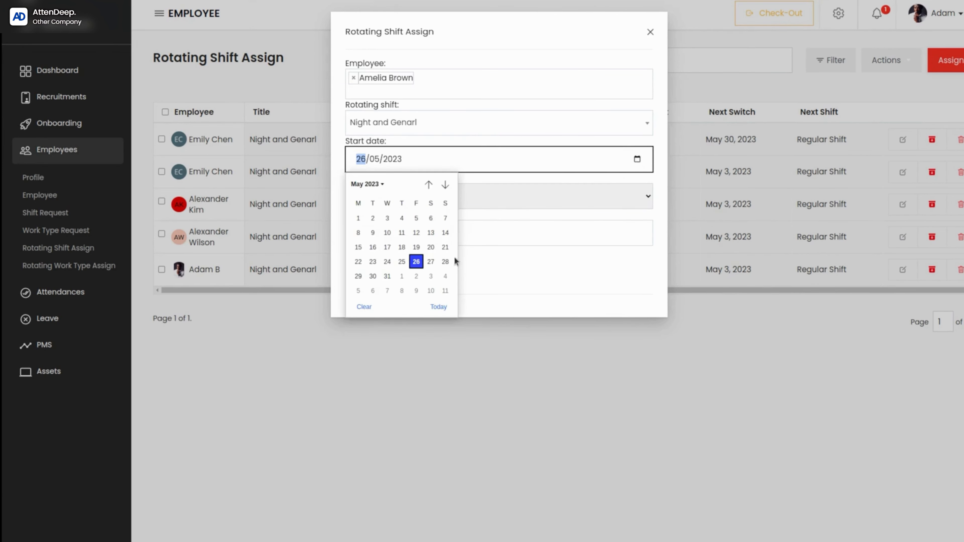
{"action": "left_click", "coordinate": [412, 277]}
{"action": "left_click", "coordinate": [424, 204]}
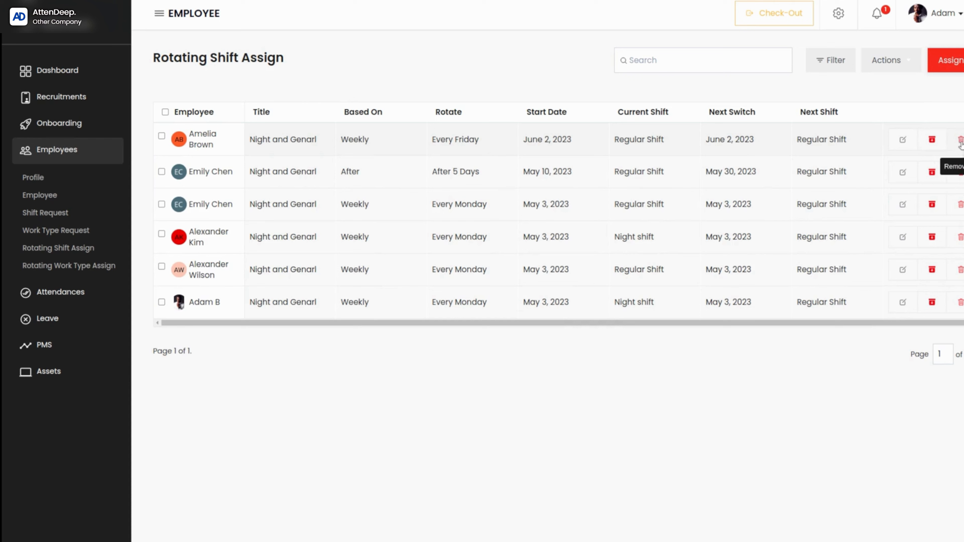
Check the update form of the new rotating shift assignment and close it without changes.
{"action": "left_click", "coordinate": [903, 140]}
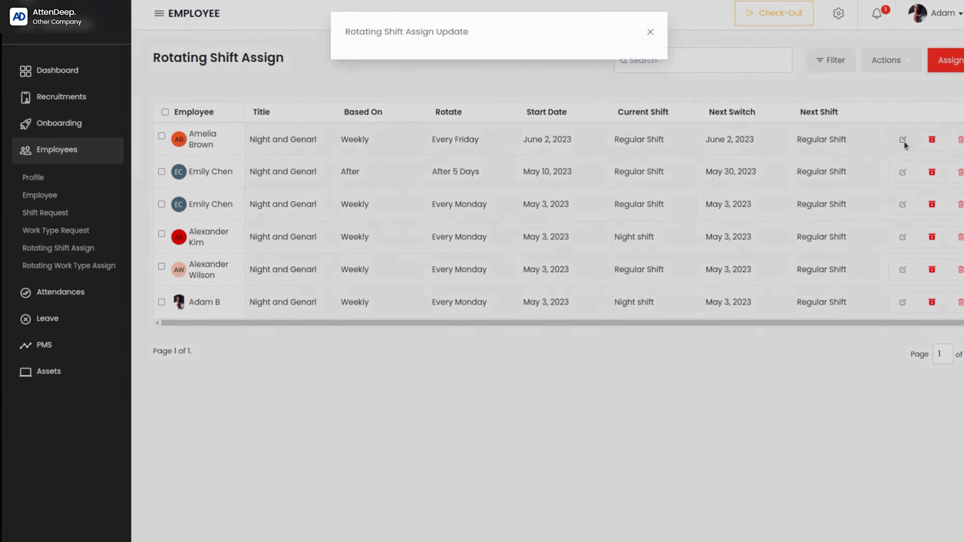
{"action": "left_click", "coordinate": [650, 32]}
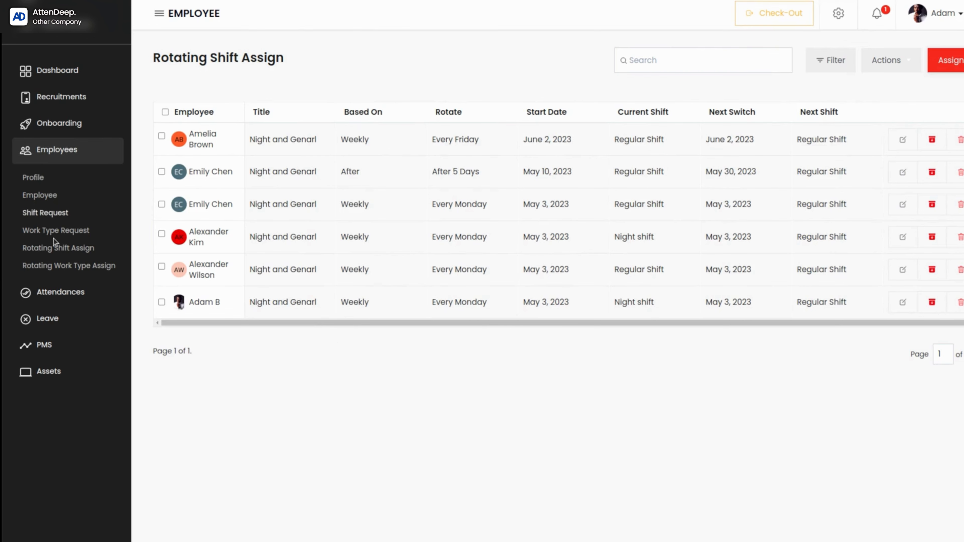
Start a rotating work type assignment for the employee who received the new rotating shift and choose Home to Office as the rotating work type.
{"action": "left_click", "coordinate": [66, 264]}
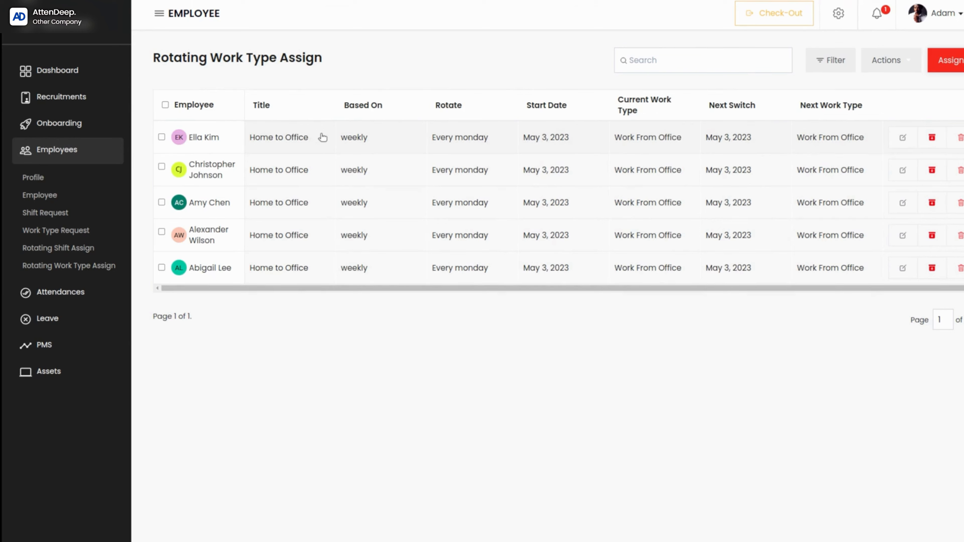
{"action": "left_click", "coordinate": [951, 67]}
{"action": "left_click", "coordinate": [410, 81]}
{"action": "left_click", "coordinate": [394, 148]}
{"action": "left_click", "coordinate": [405, 131]}
{"action": "left_click", "coordinate": [405, 131]}
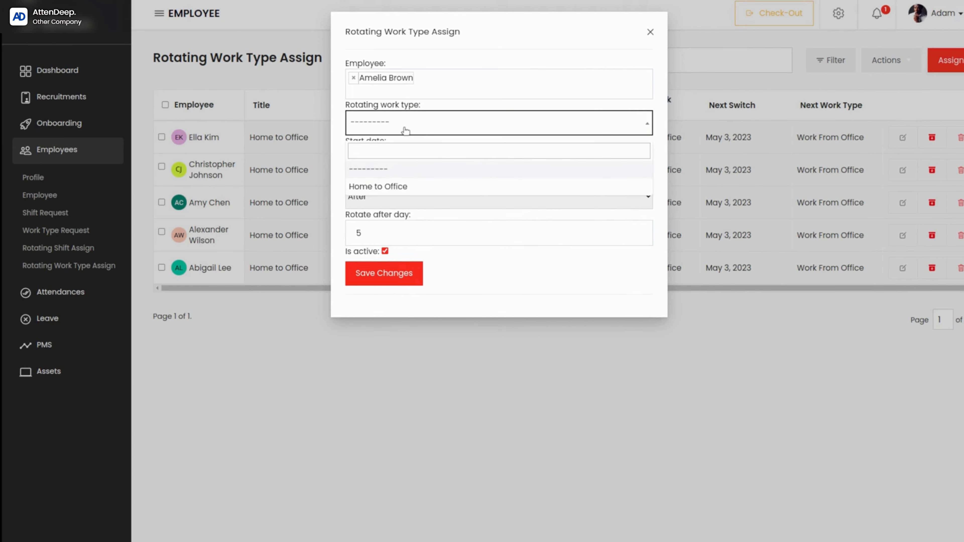
{"action": "left_click", "coordinate": [530, 122]}
{"action": "left_click", "coordinate": [529, 123]}
{"action": "left_click", "coordinate": [530, 123]}
{"action": "left_click", "coordinate": [530, 123]}
{"action": "left_click", "coordinate": [444, 186]}
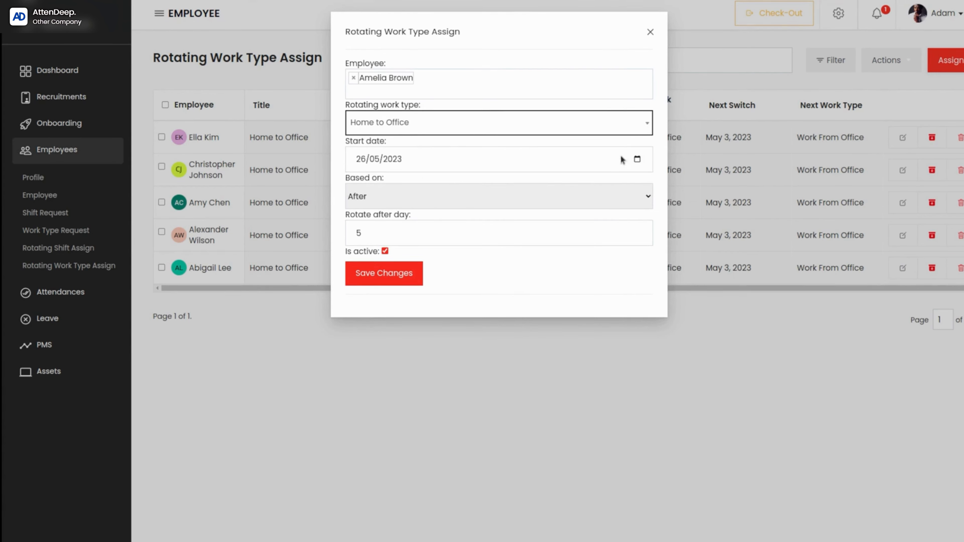
Base the rotating work type assignment on Weekend with rotation every Friday and save it.
{"action": "left_click", "coordinate": [460, 197]}
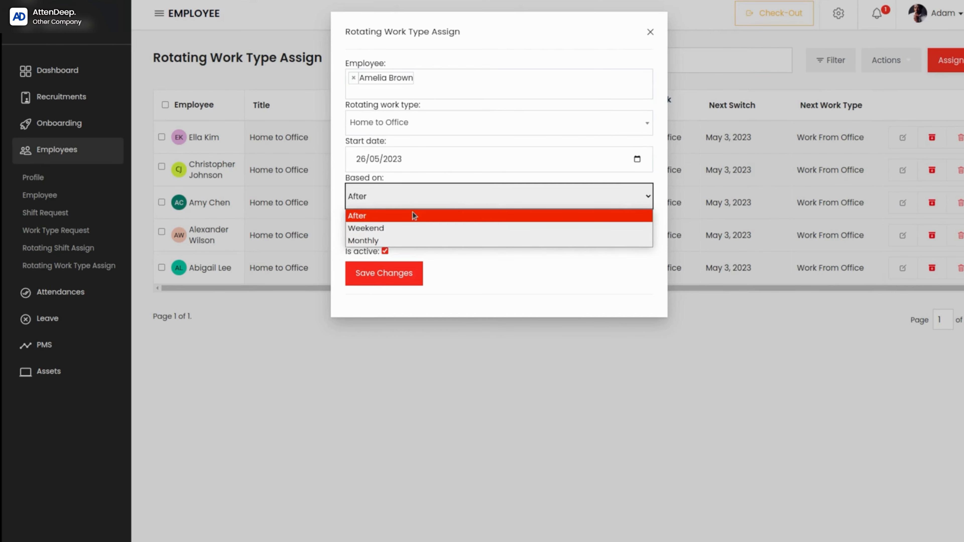
{"action": "left_click", "coordinate": [385, 229]}
{"action": "left_click", "coordinate": [370, 231]}
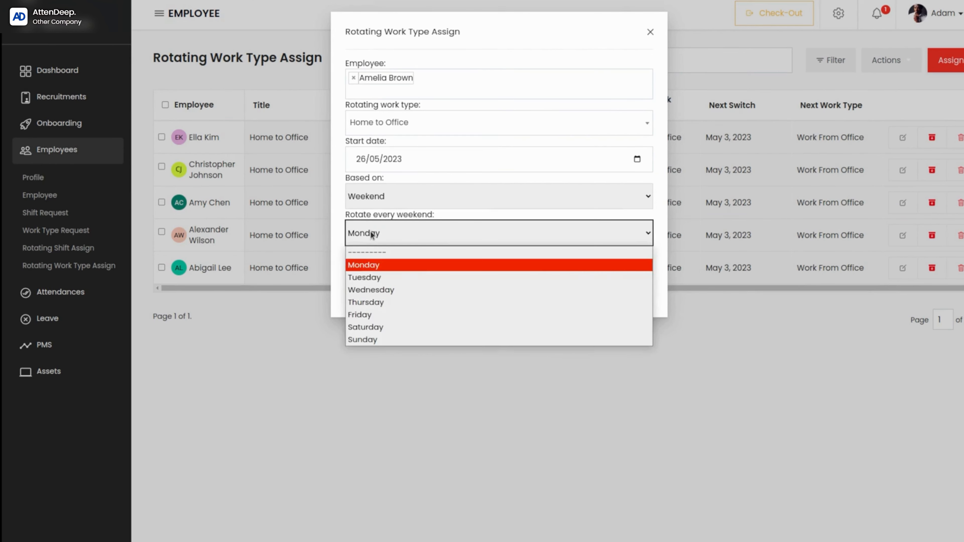
{"action": "left_click", "coordinate": [366, 316]}
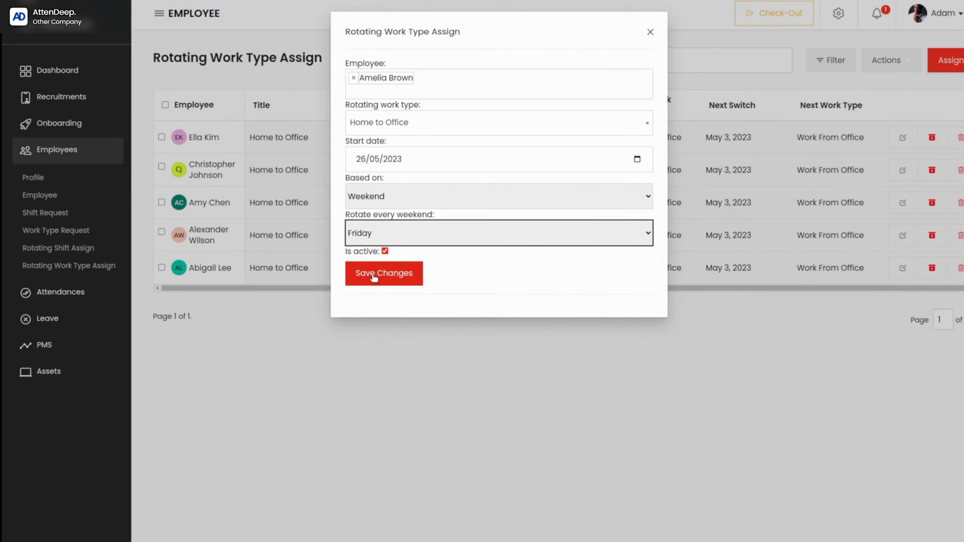
{"action": "left_click", "coordinate": [384, 274]}
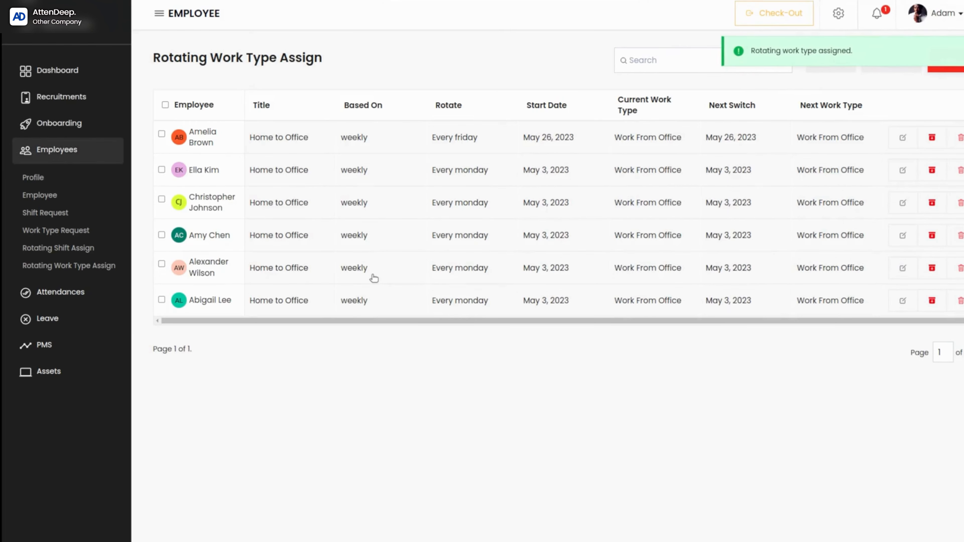